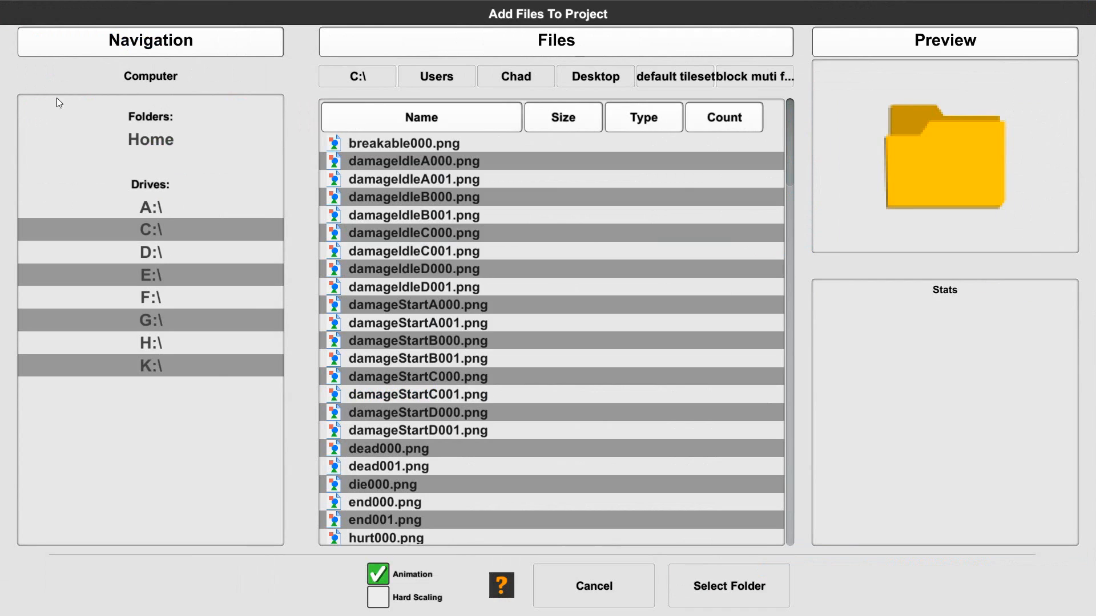
Step: Preview the damageIdleB frames in the block muti frame folder of default tileset, and add that folder to the project as an animation
left_click(658, 80)
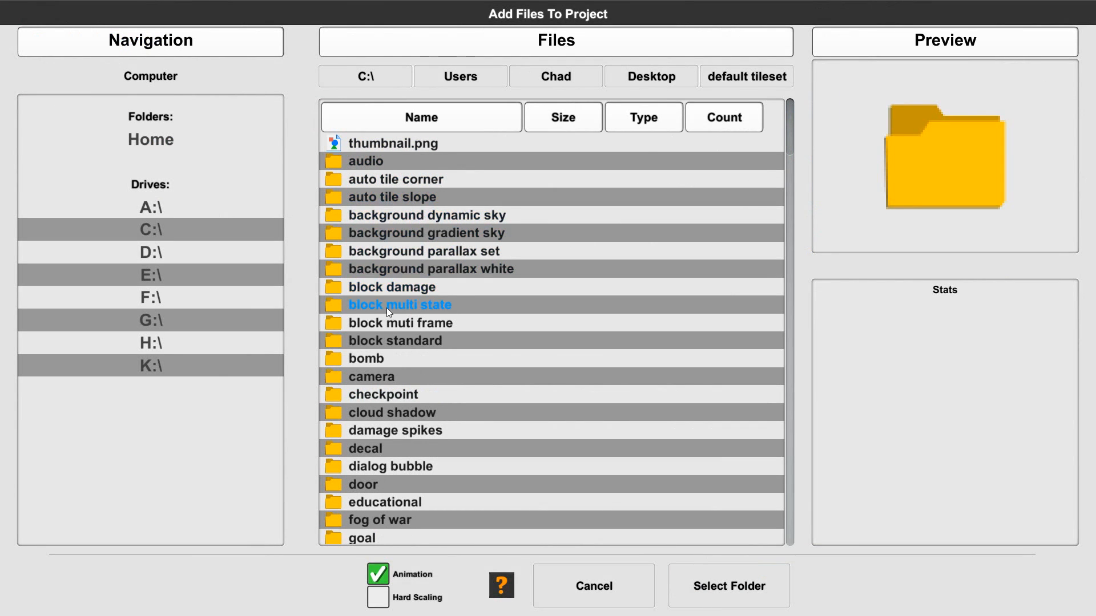
double_click(384, 324)
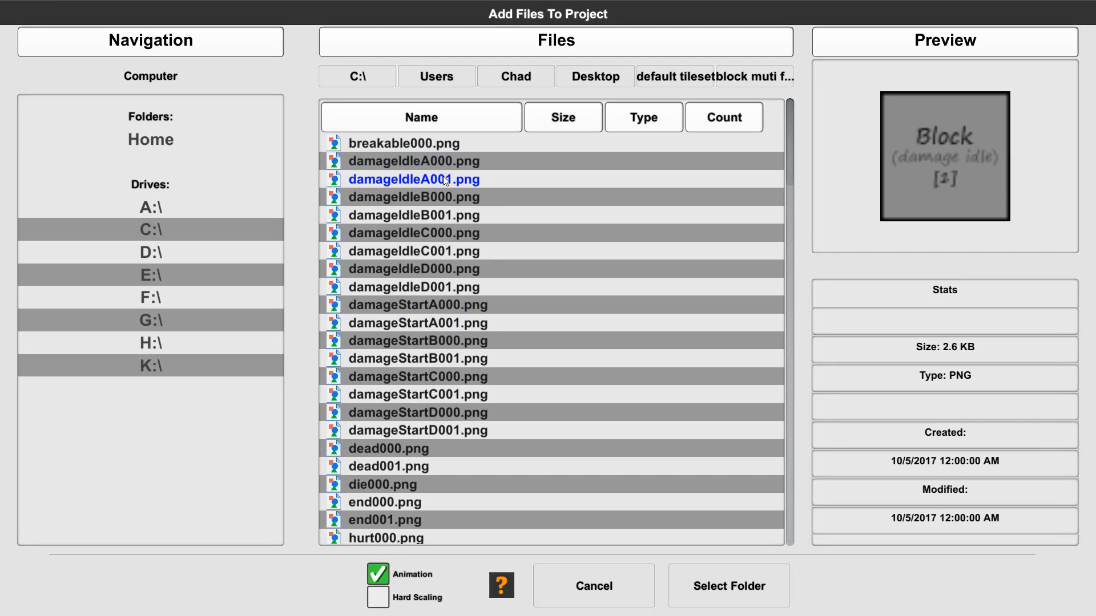
left_click(436, 214)
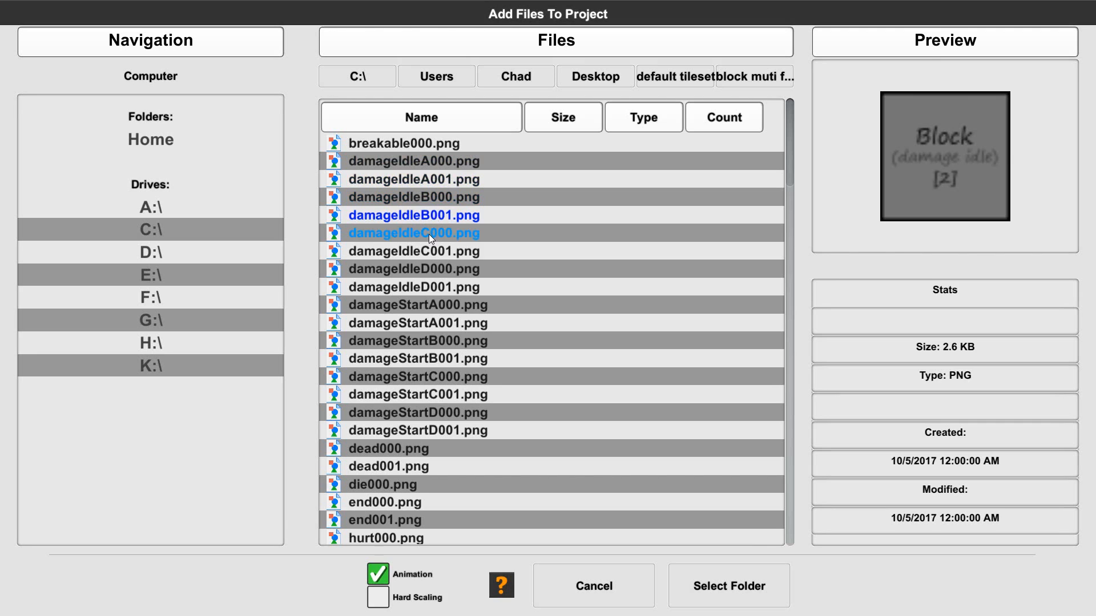
left_click(419, 200)
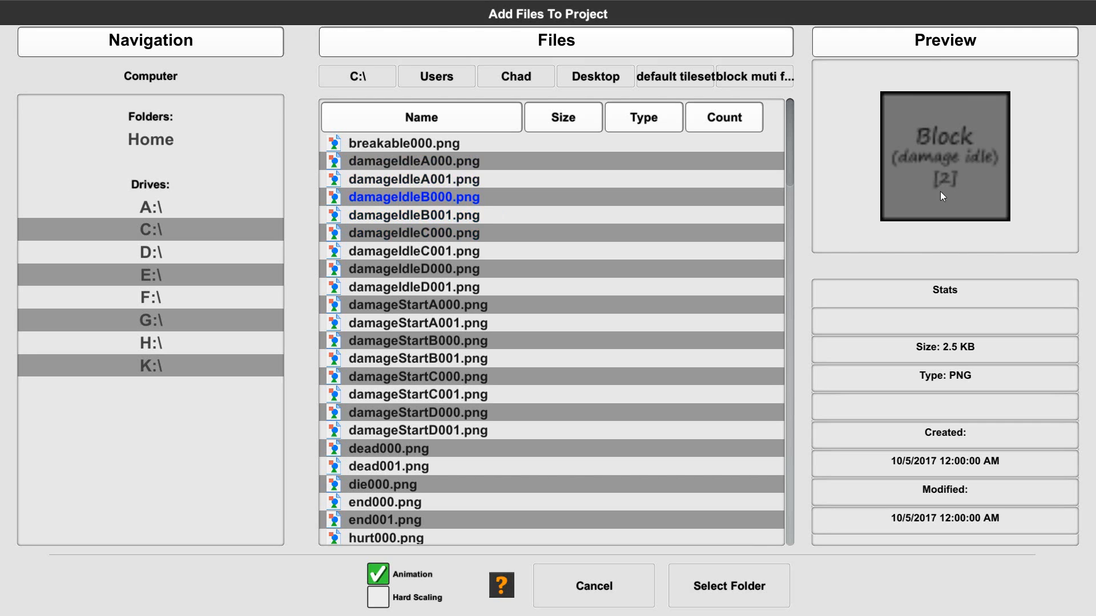
left_click(430, 212)
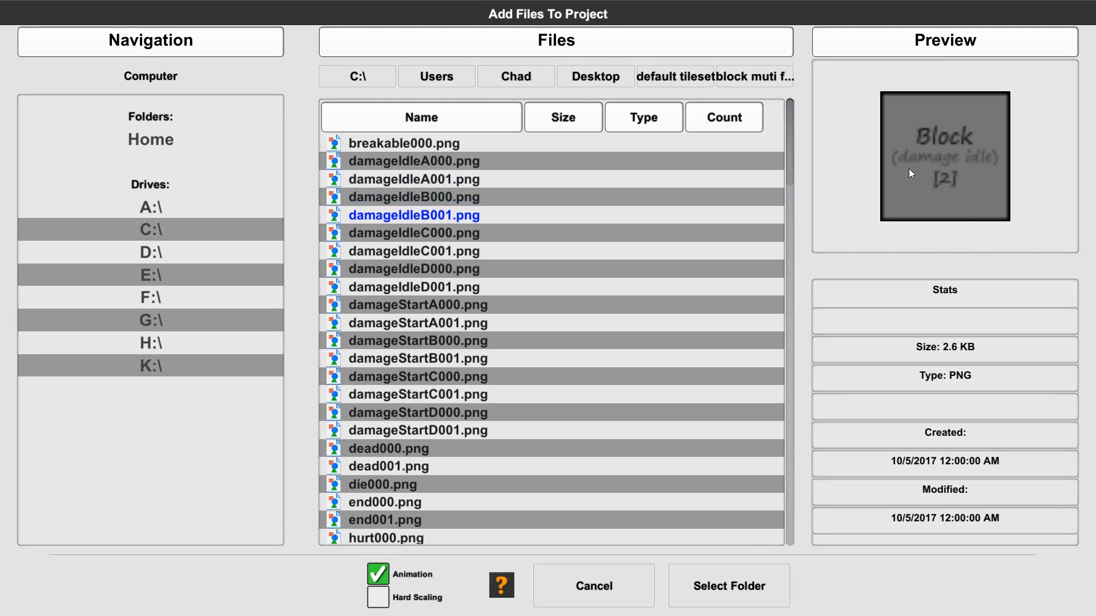
left_click(471, 199)
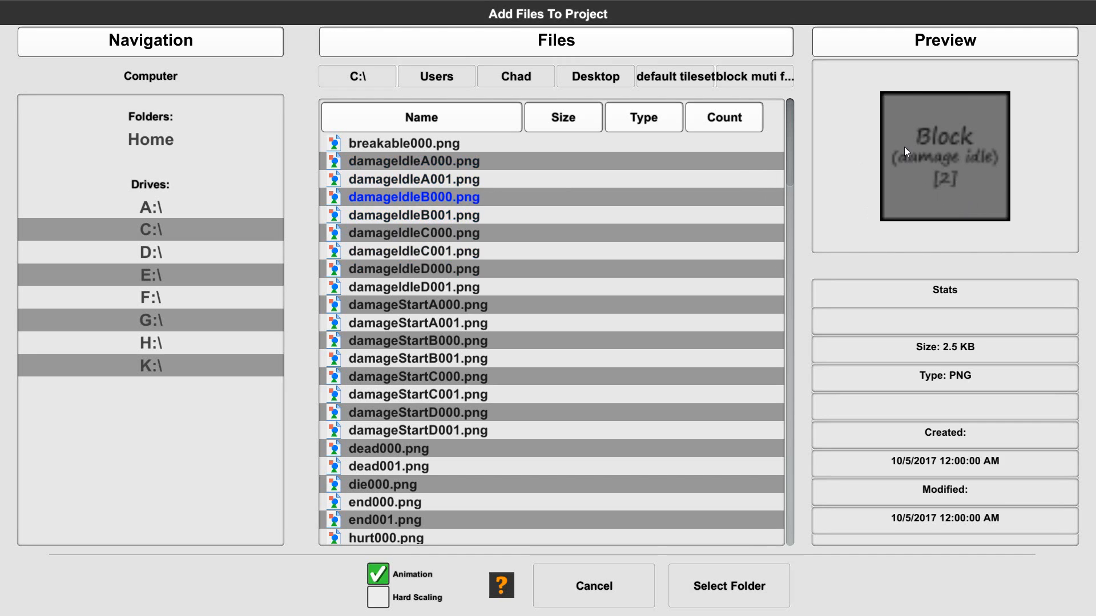
left_click(427, 215)
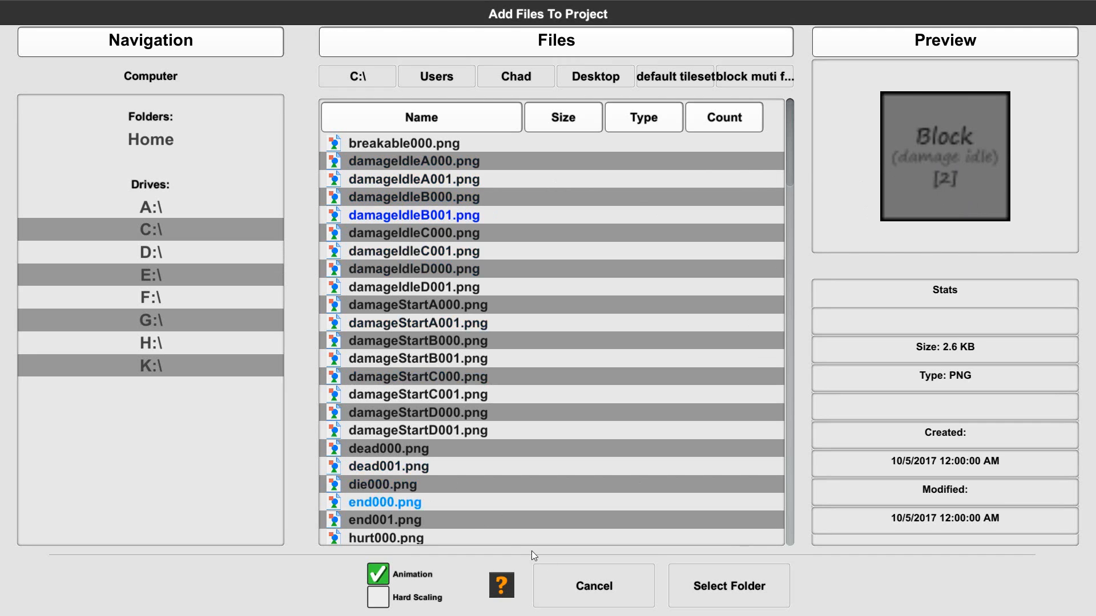
left_click(742, 595)
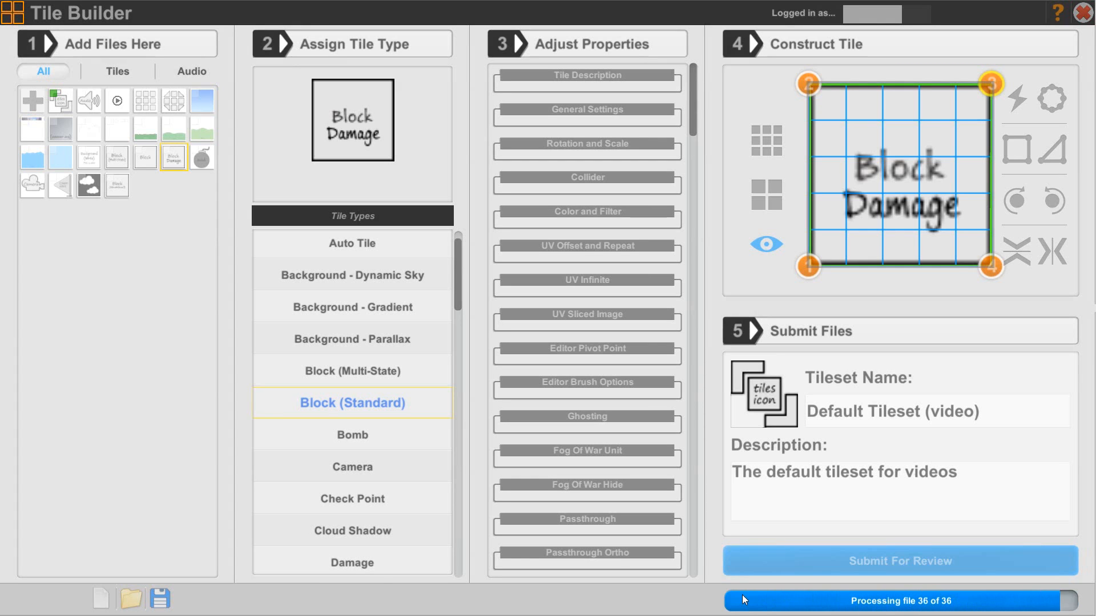
left_click(742, 594)
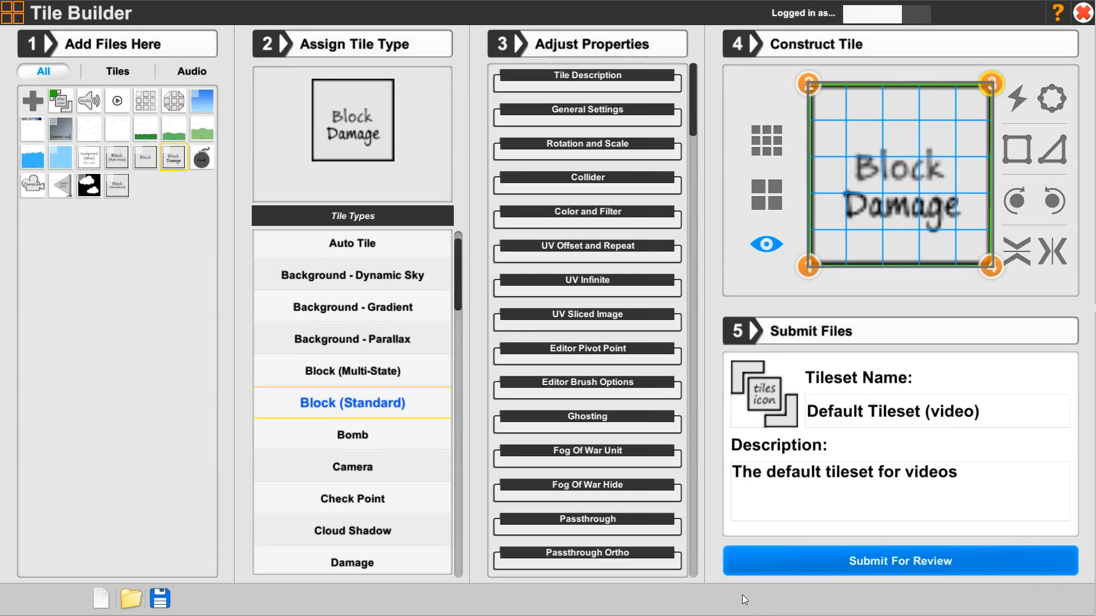
Step: Reorder the Block (thumbnail) tile so it sits between the Block and Block Damage tiles
left_click(125, 190)
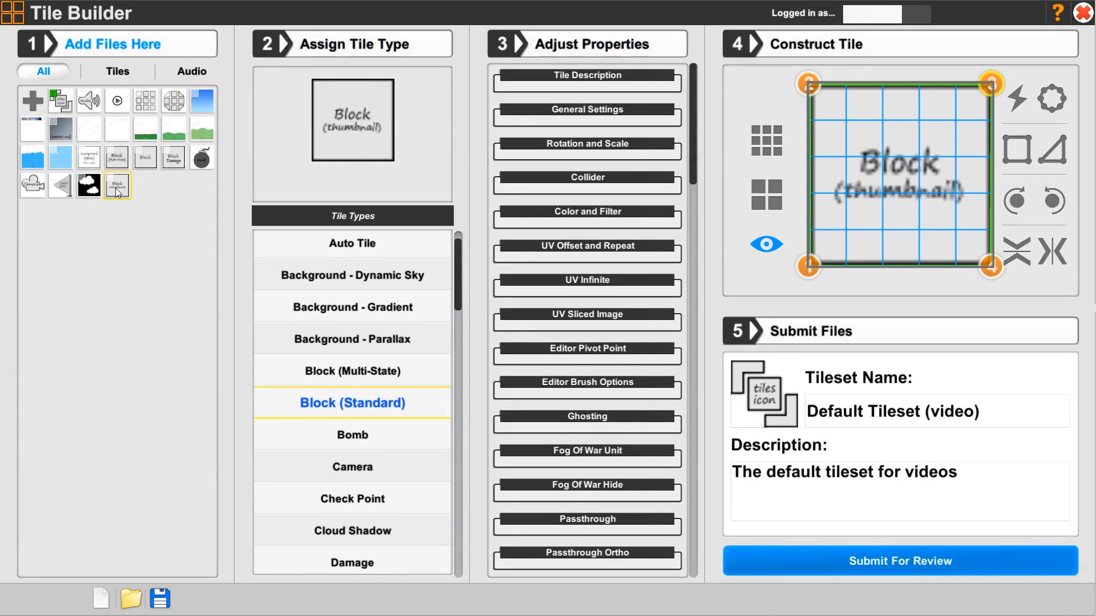
right_click(116, 190)
left_click(121, 193)
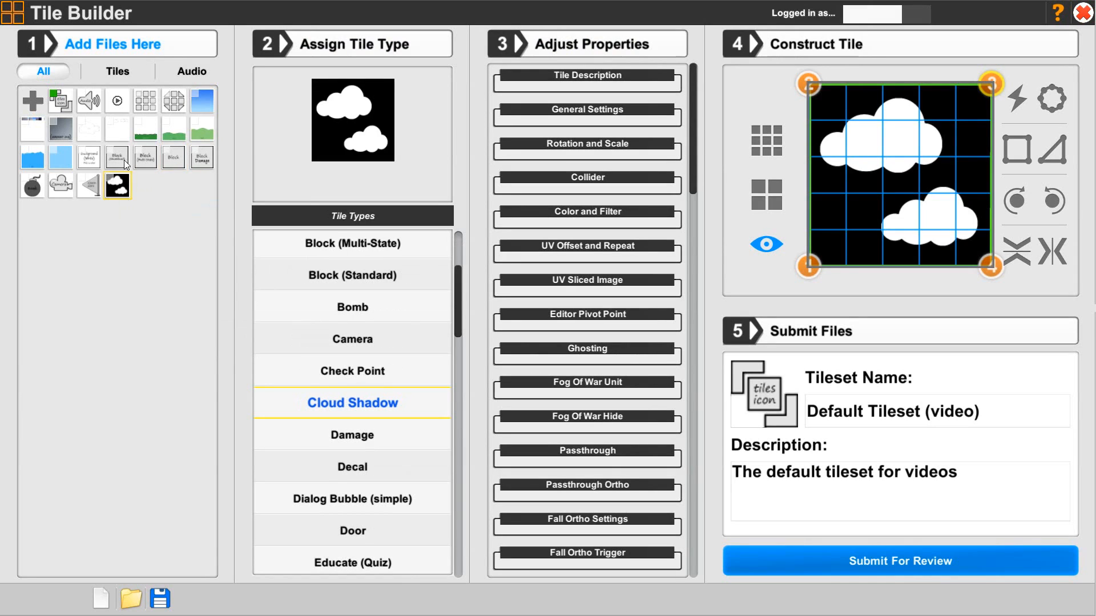
left_click(123, 160)
right_click(121, 164)
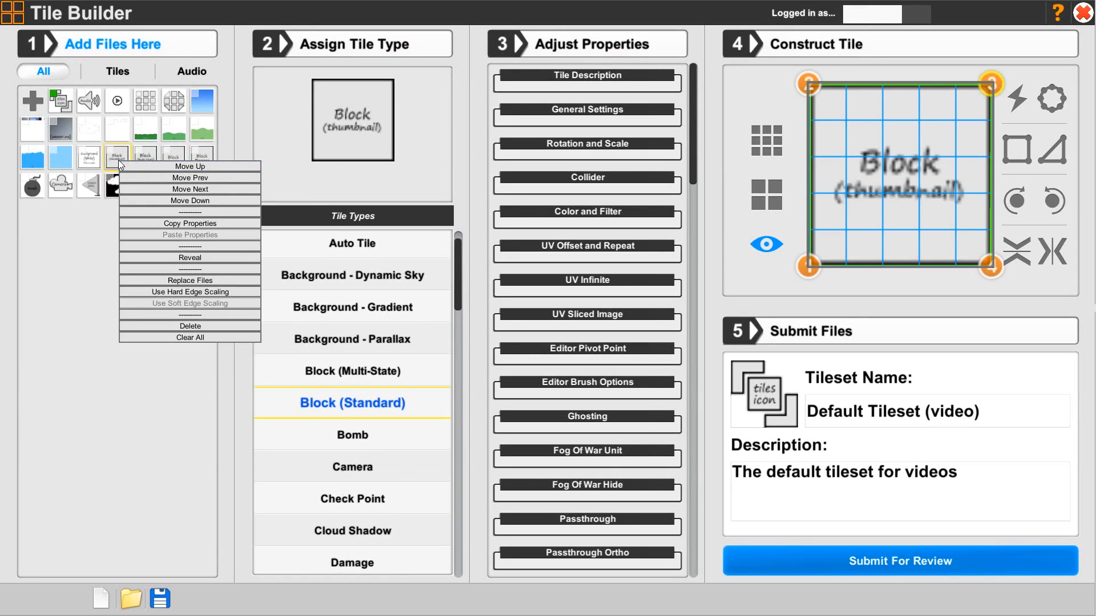
left_click(192, 187)
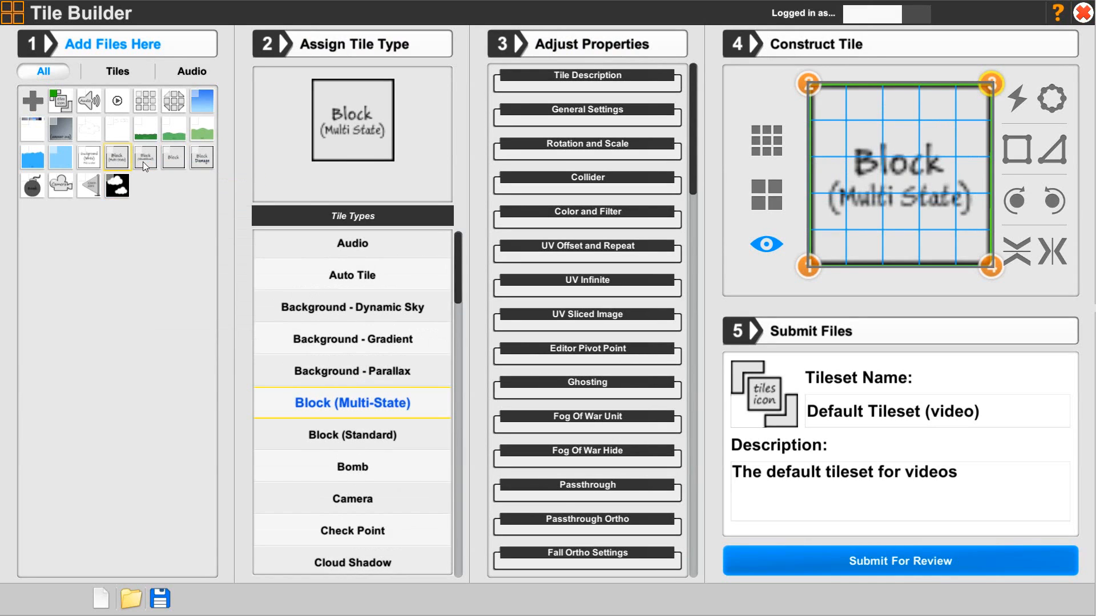
left_click(142, 162)
right_click(143, 162)
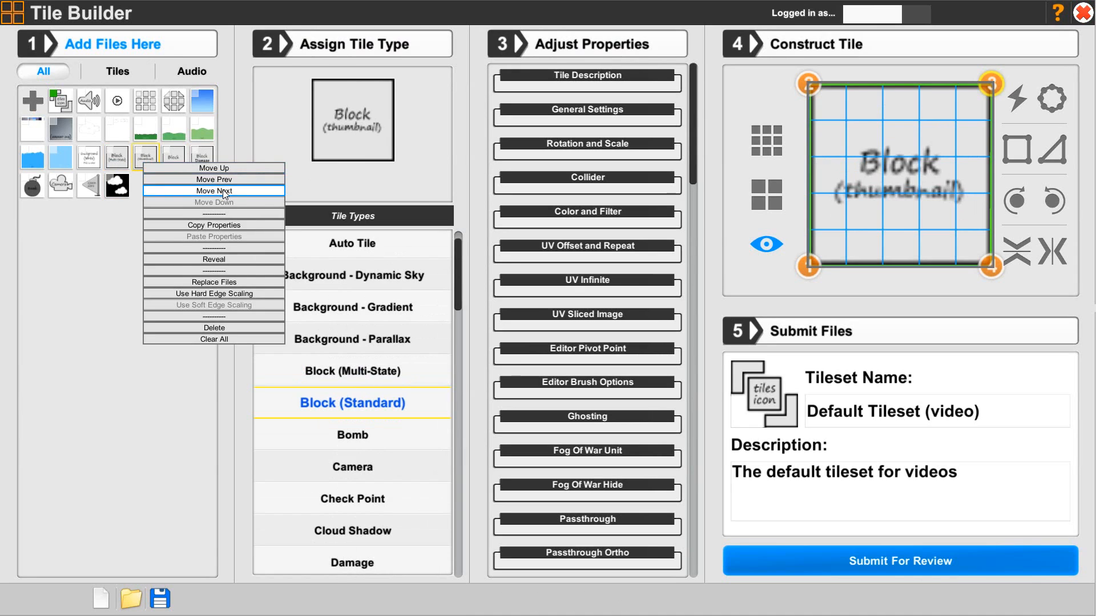
left_click(223, 190)
left_click(177, 165)
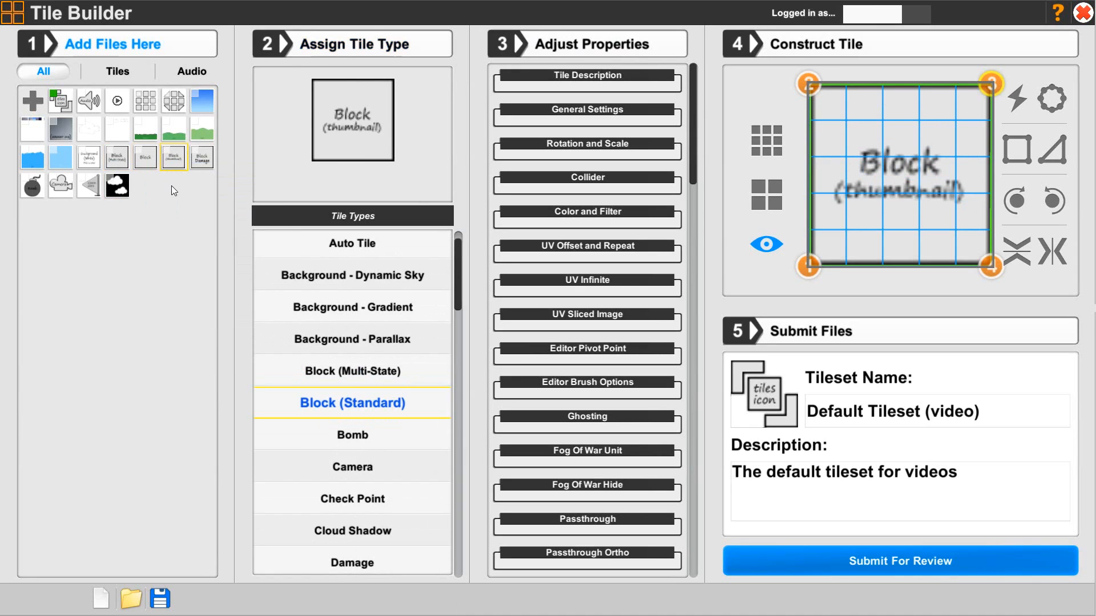
left_click(149, 166)
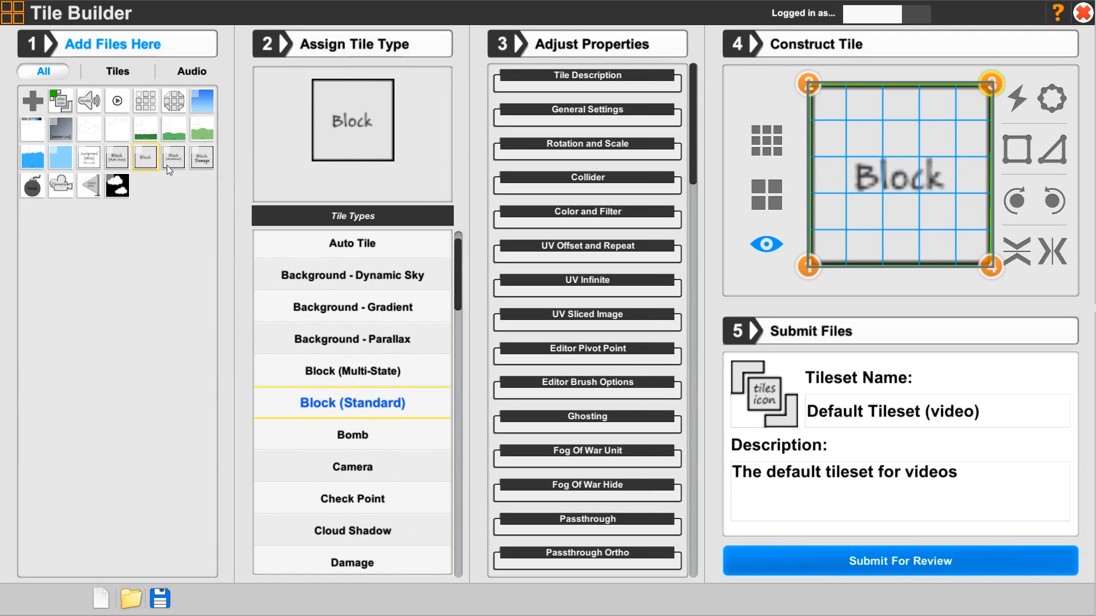
left_click(172, 166)
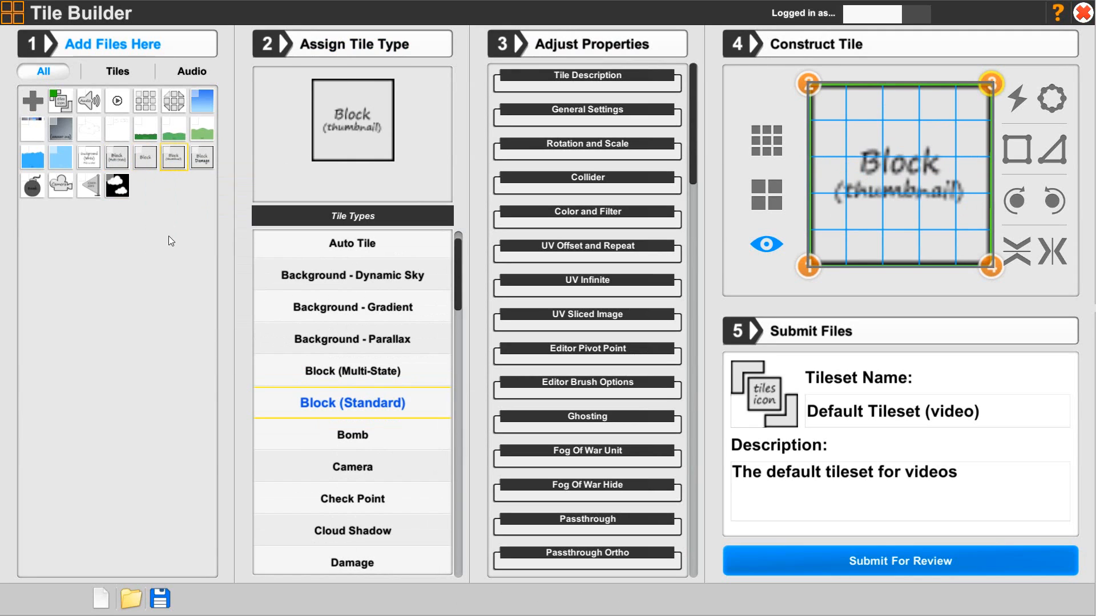
Step: Assign the Block (Standard) type to the tile, with the name "Block multi frame" and the description "Multiple frames"
left_click(352, 409)
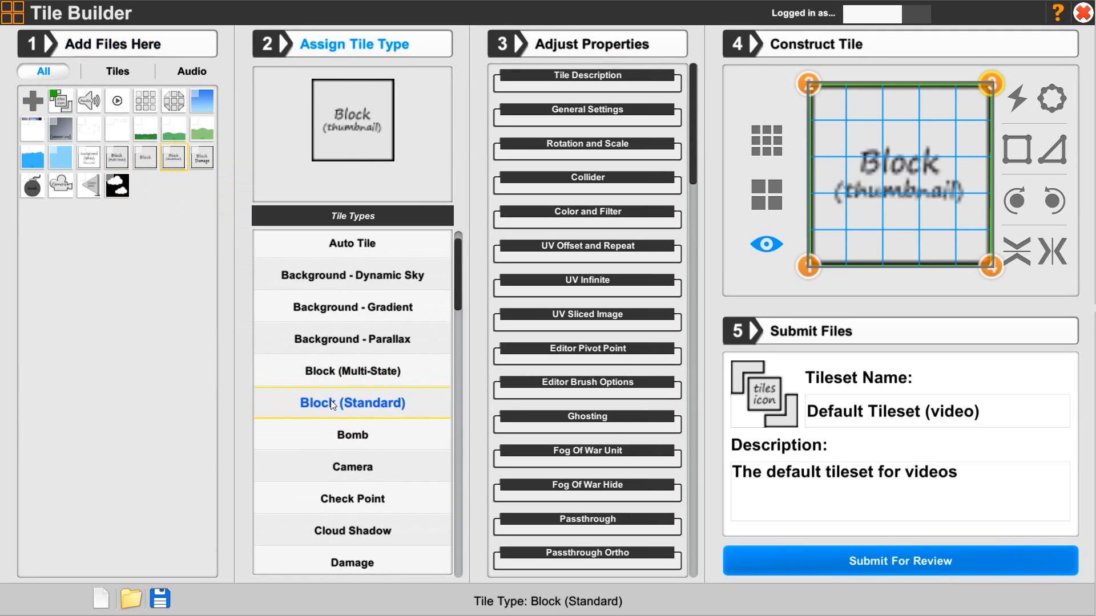
left_click(534, 84)
left_click(534, 126)
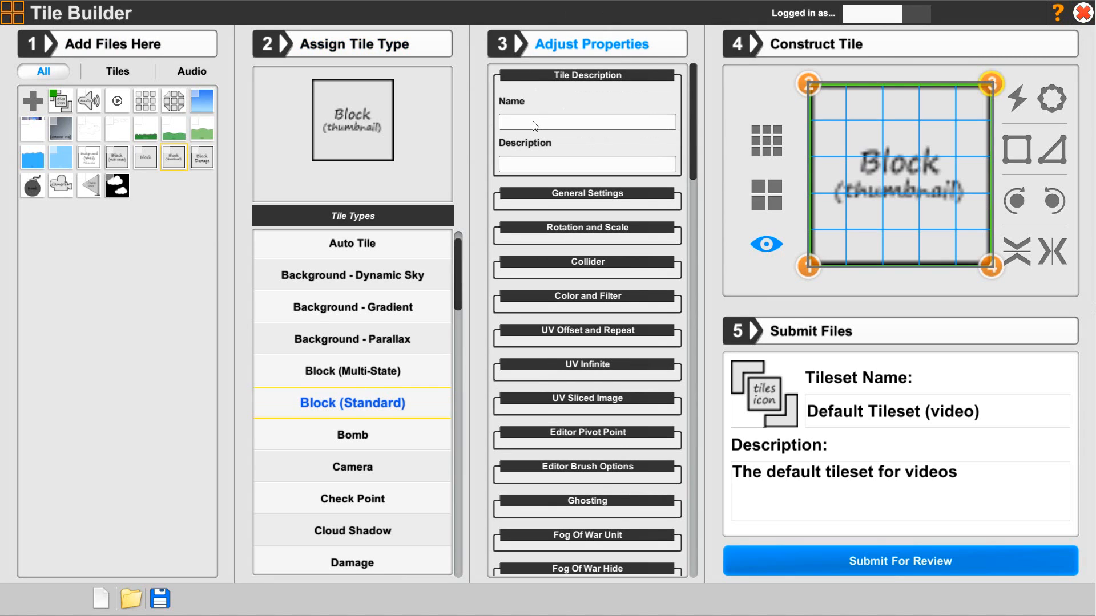
type("Block mult")
type("i frame")
type("Mult")
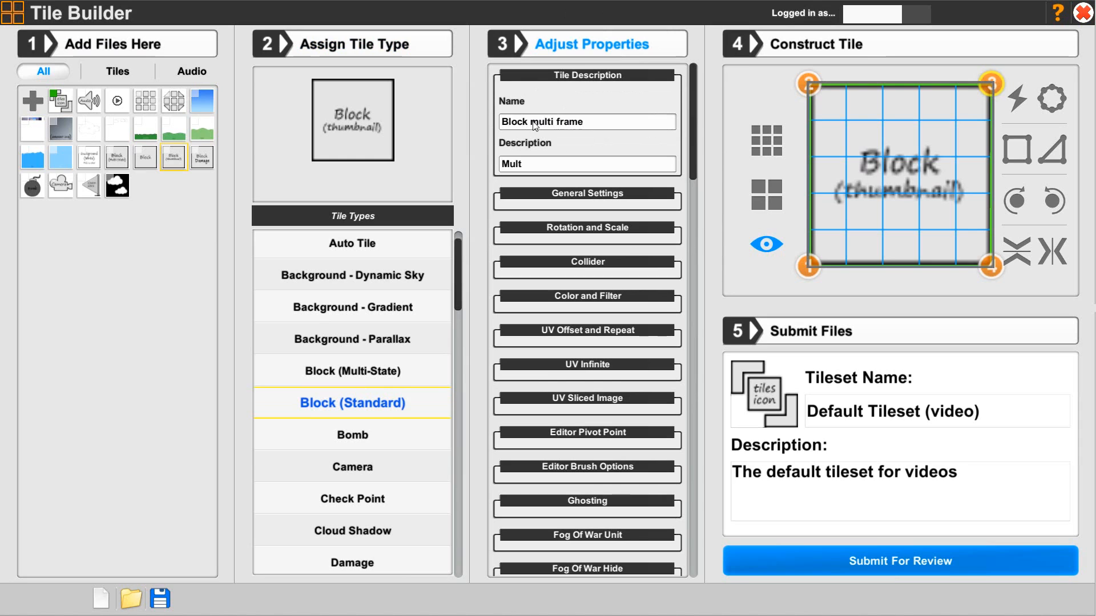
type("iple frames")
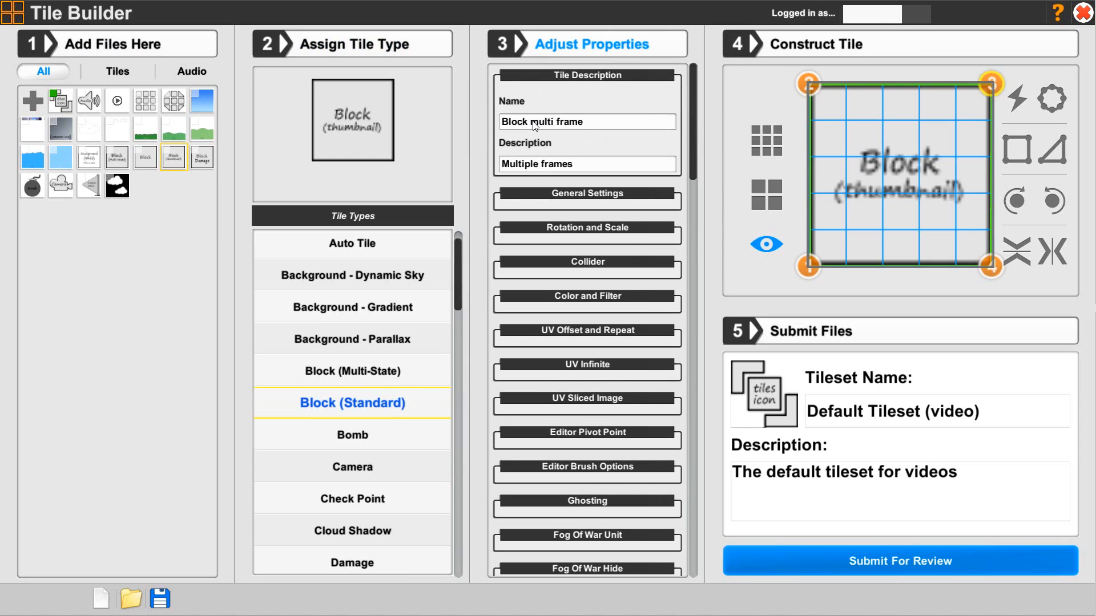
left_click(520, 77)
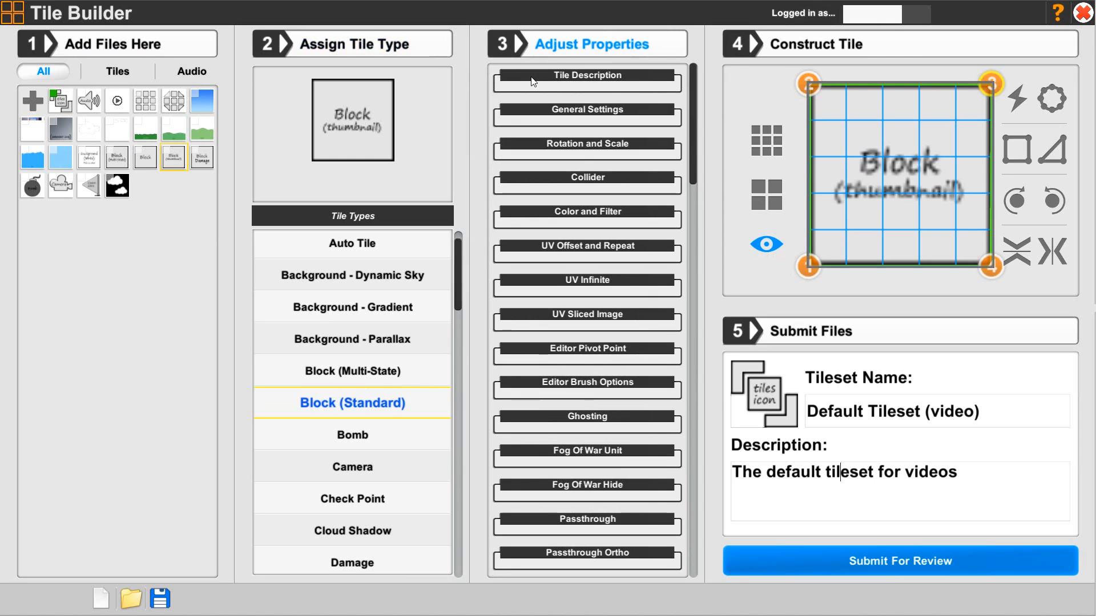
Step: Set the tile's animation frames per second to 5 in its general settings
left_click(556, 108)
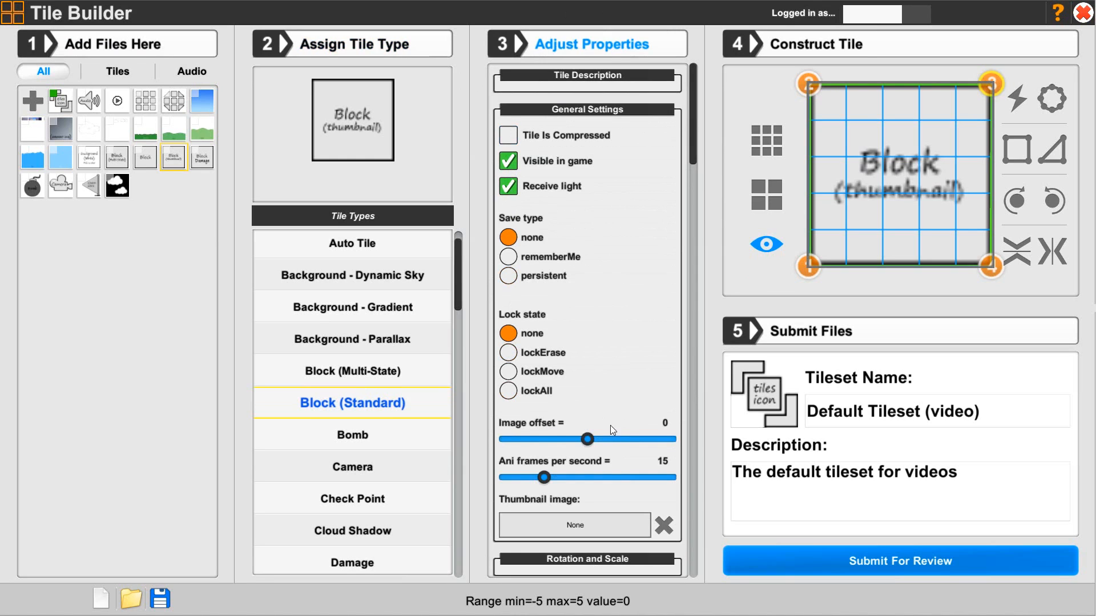
left_click(510, 480)
left_click_drag(511, 483, 522, 483)
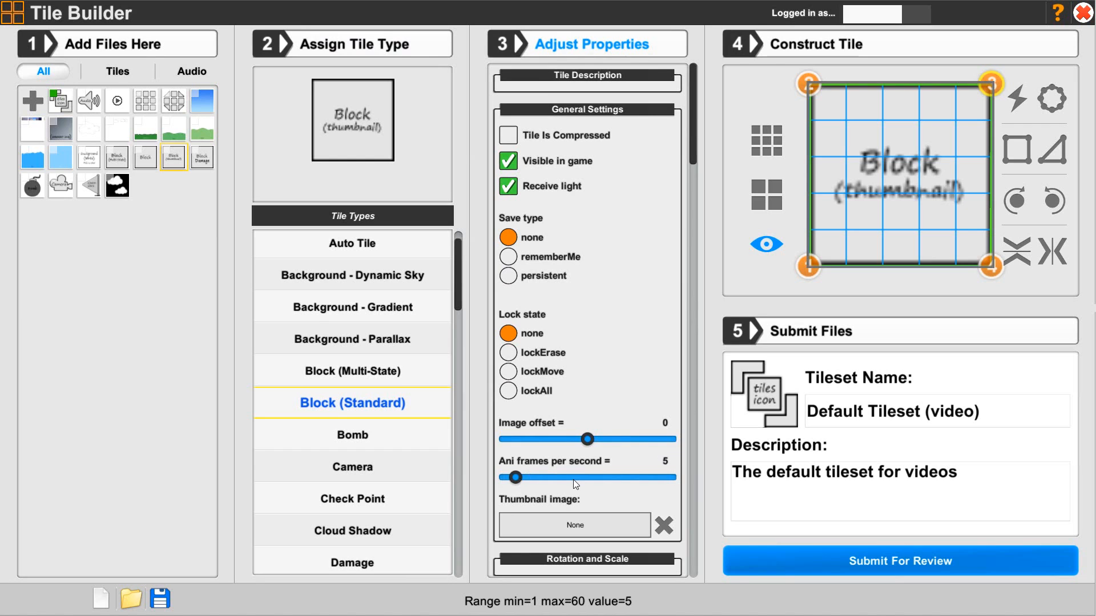
Step: Assign the "thumbnail" frame set as the tile's thumbnail image
left_click(577, 530)
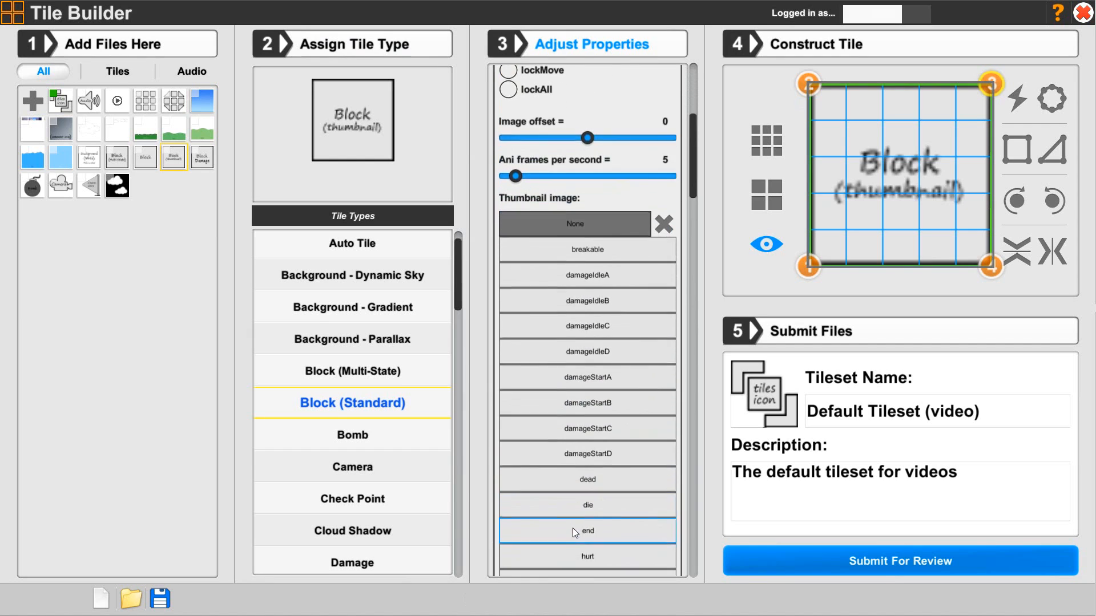
scroll(574, 529, "down", 3)
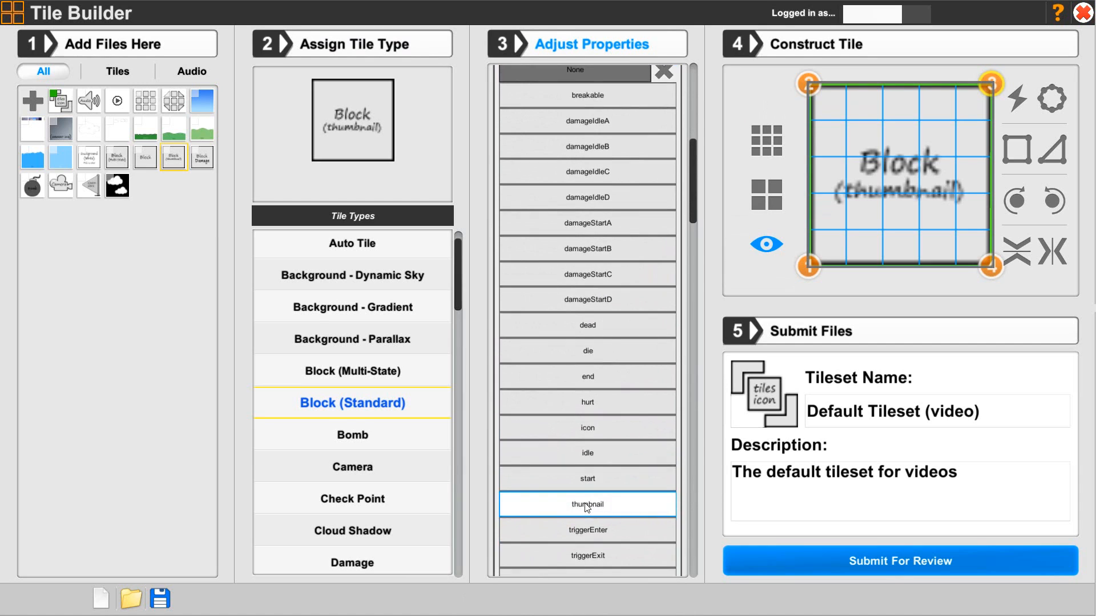
left_click(587, 504)
scroll(593, 342, "up", 2)
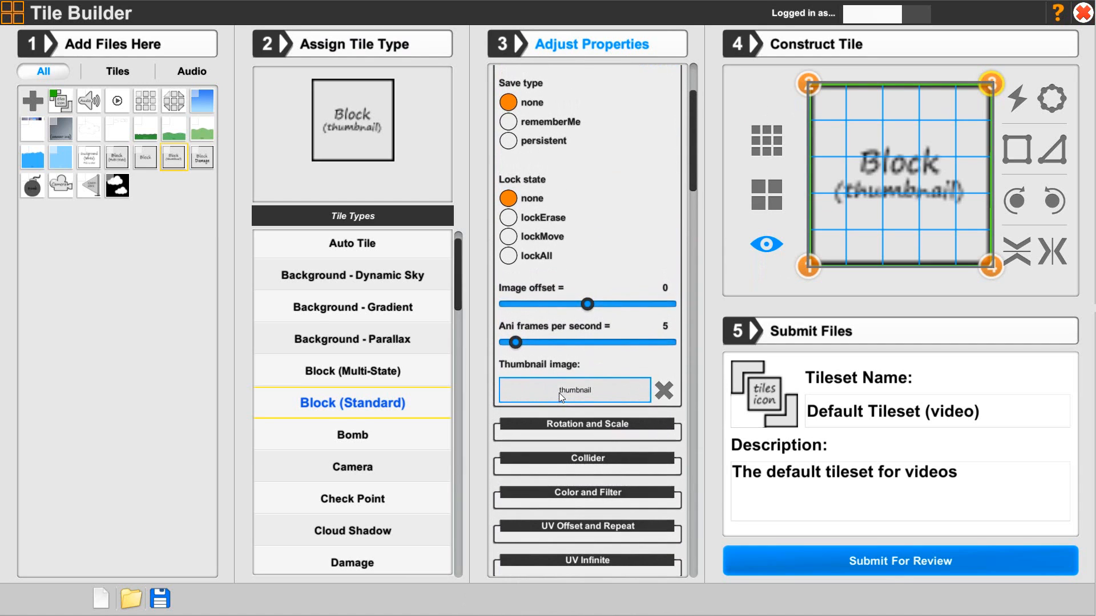
scroll(576, 393, "up", 1)
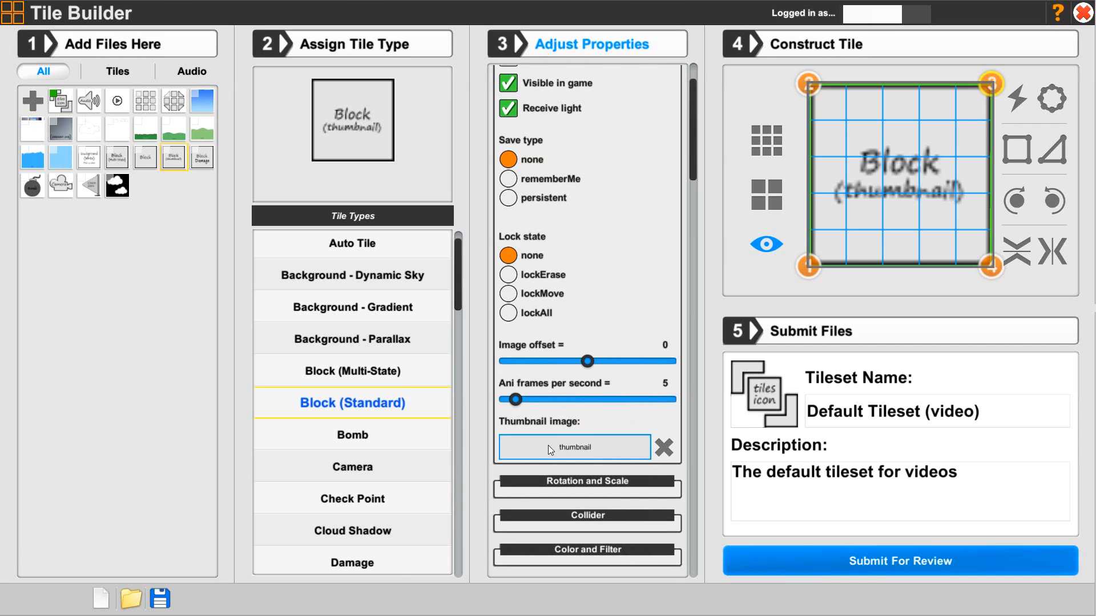
scroll(548, 443, "up", 2)
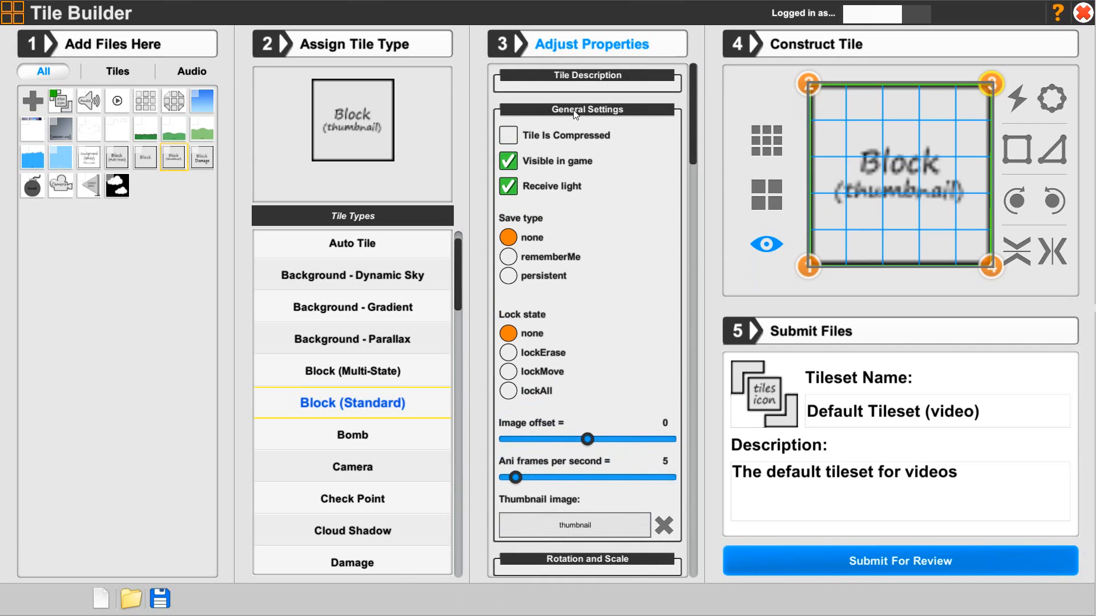
left_click(575, 113)
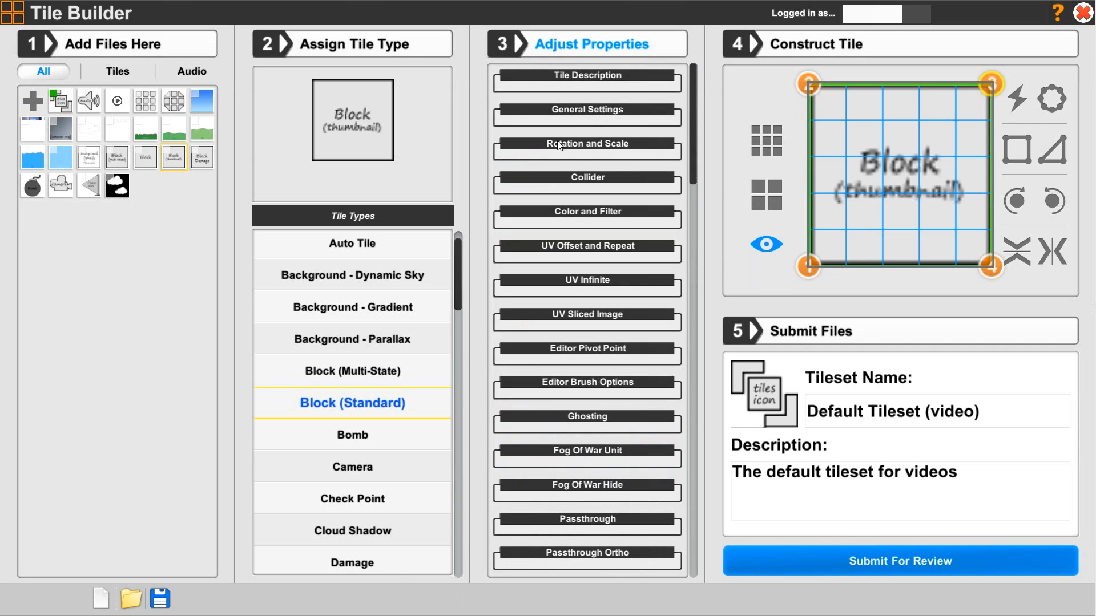
Step: Turn off the "Collider when holding" option in the tile's collider settings
left_click(533, 179)
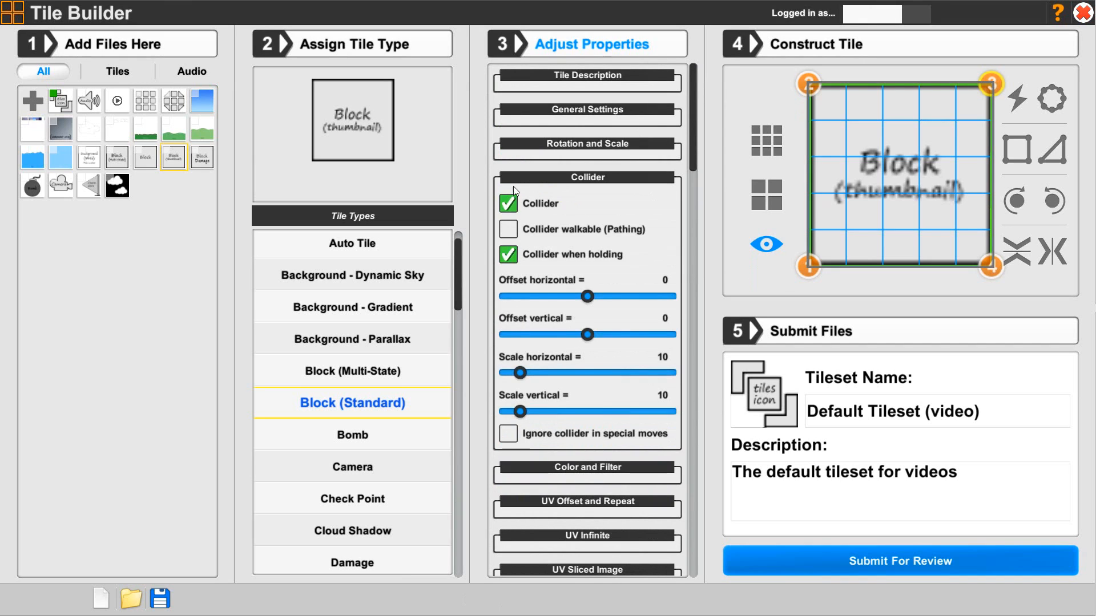
left_click(506, 260)
left_click(598, 181)
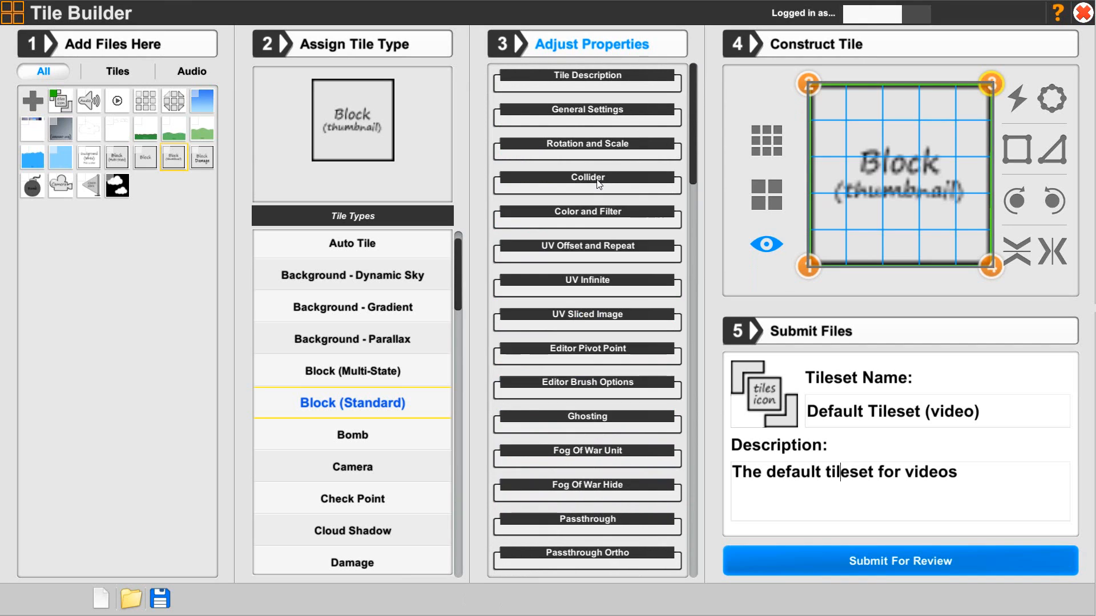
left_click(544, 215)
left_click(544, 216)
Step: In the tile's animation settings, assign the "start" frame set to Start (Once) and the "idle" frame set to Idle (Loop)
left_click_drag(693, 179, 674, 338)
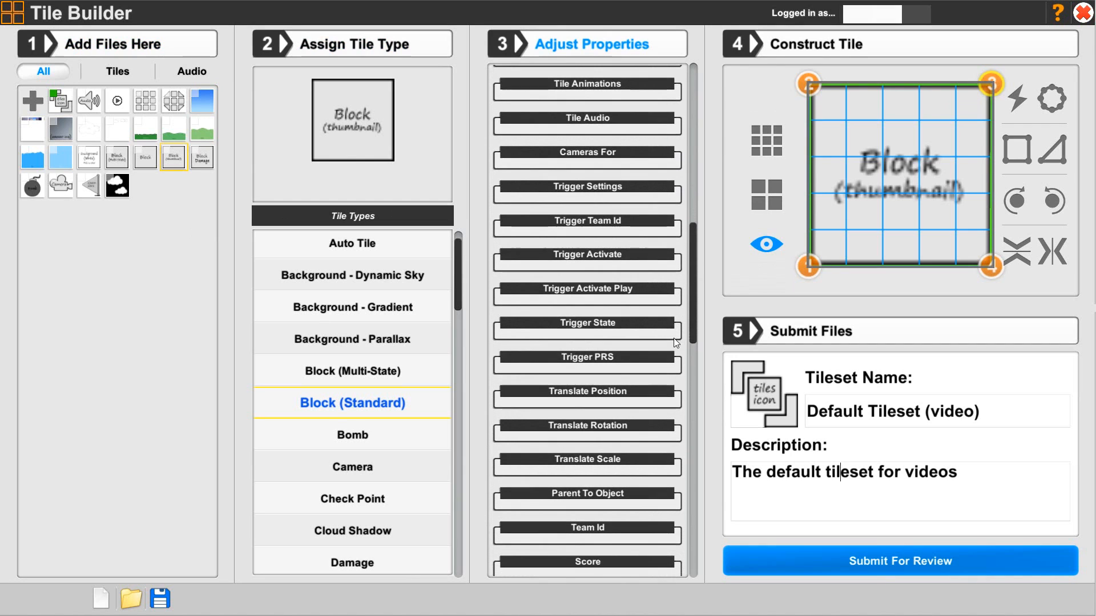
left_click(534, 86)
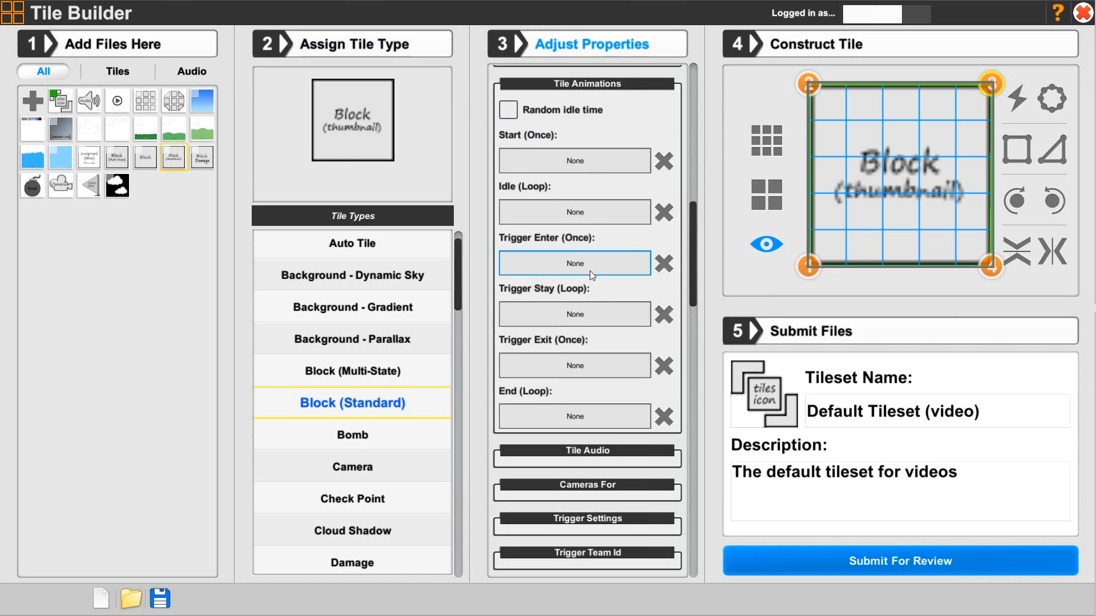
left_click(539, 164)
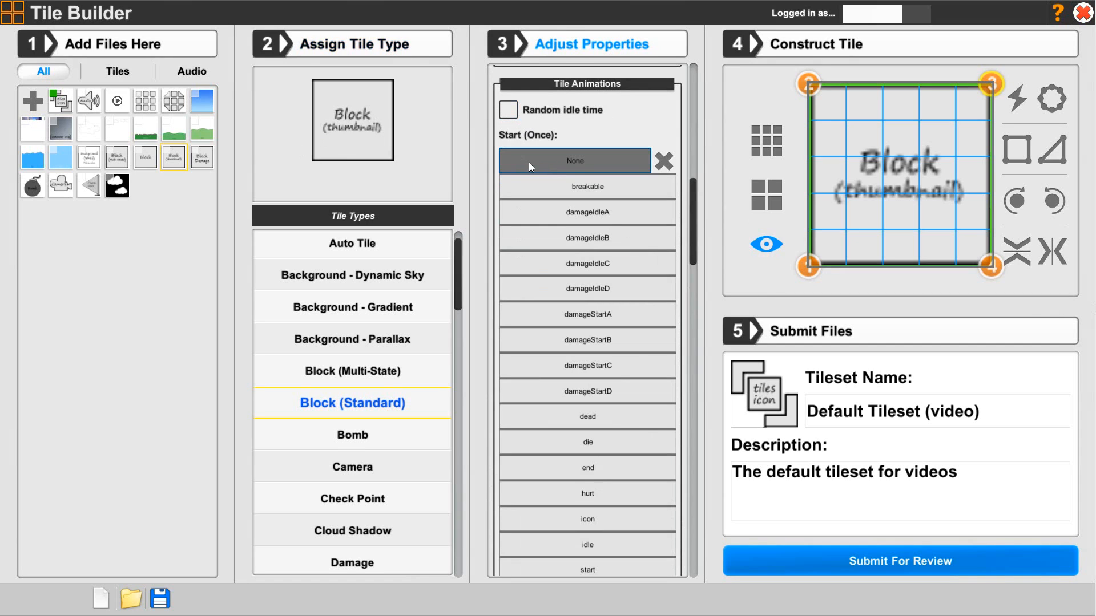
left_click(584, 569)
left_click(568, 212)
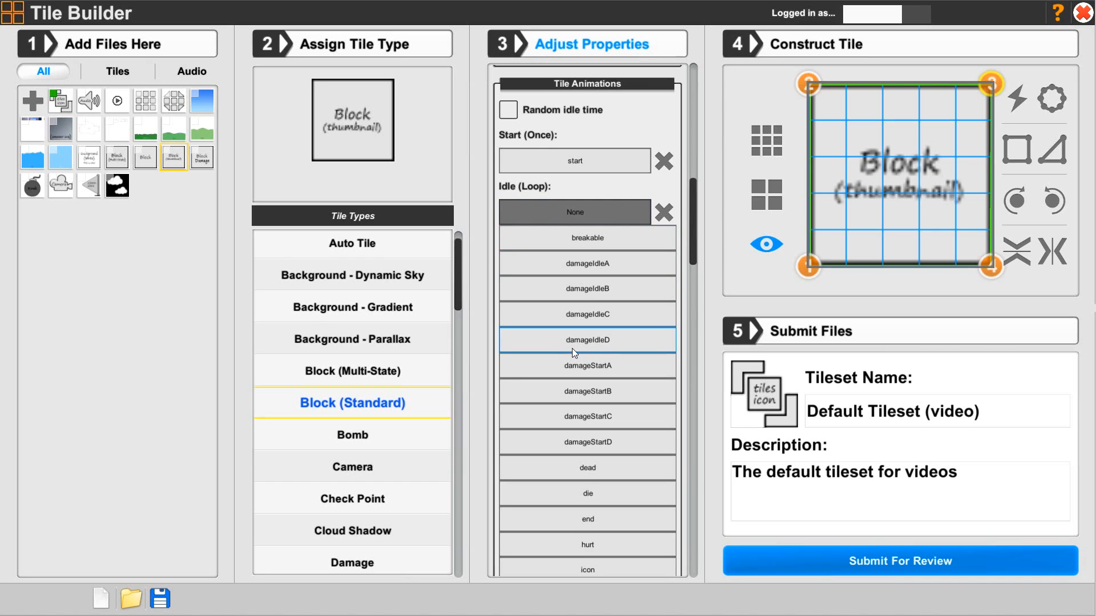
scroll(563, 460, "down", 5)
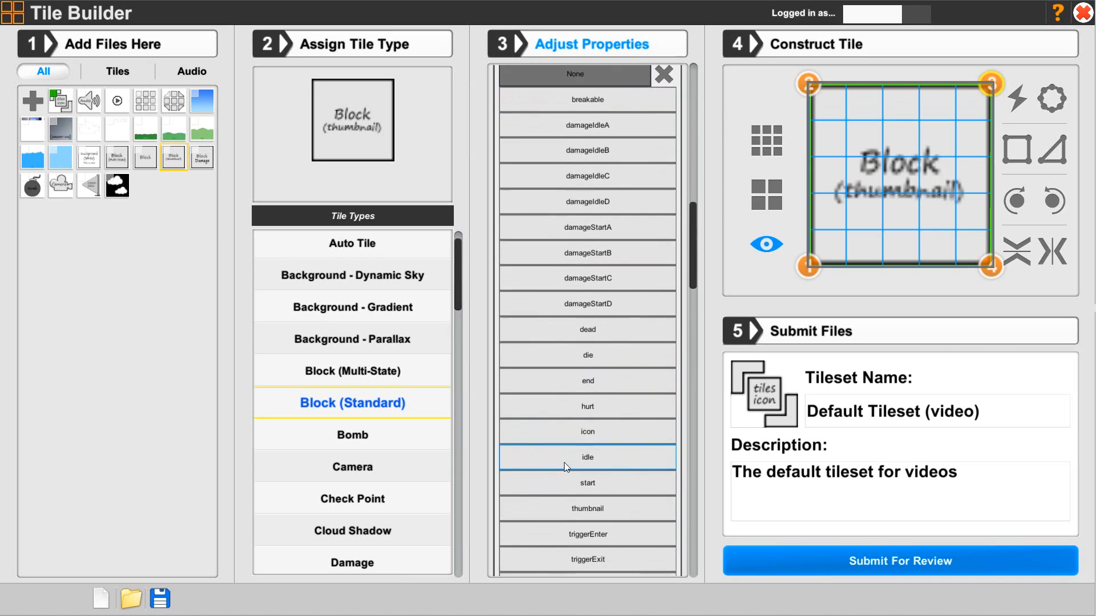
left_click(571, 444)
Step: Assign "triggerEnter" to the tile's Trigger Enter (Once) animation and "triggerStay" to its Trigger Stay (Loop) animation
scroll(578, 425, "down", 4)
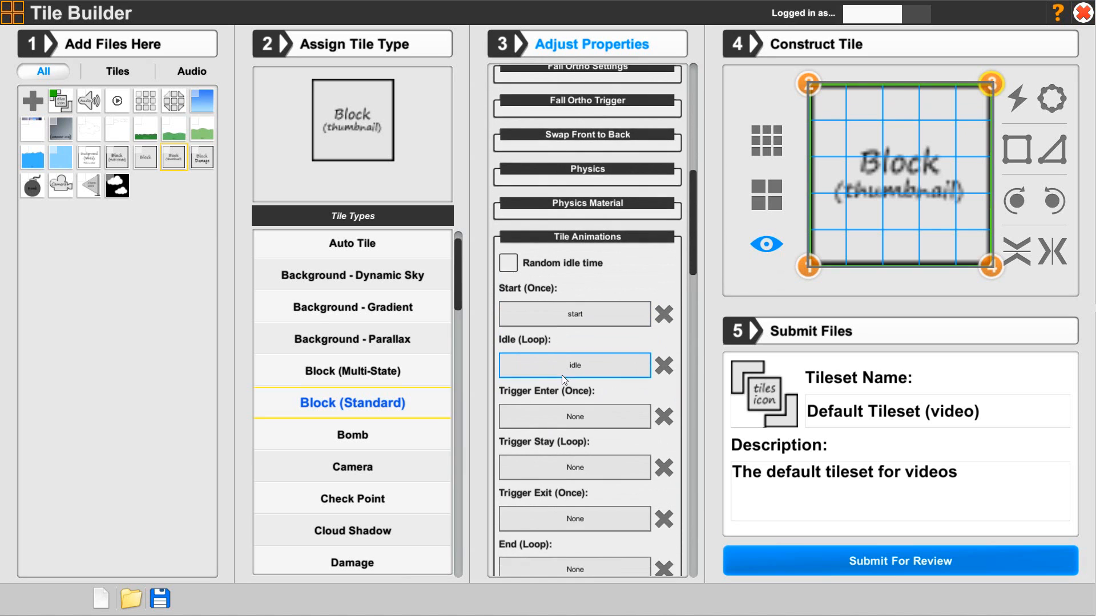
left_click(562, 337)
scroll(562, 338, "down", 5)
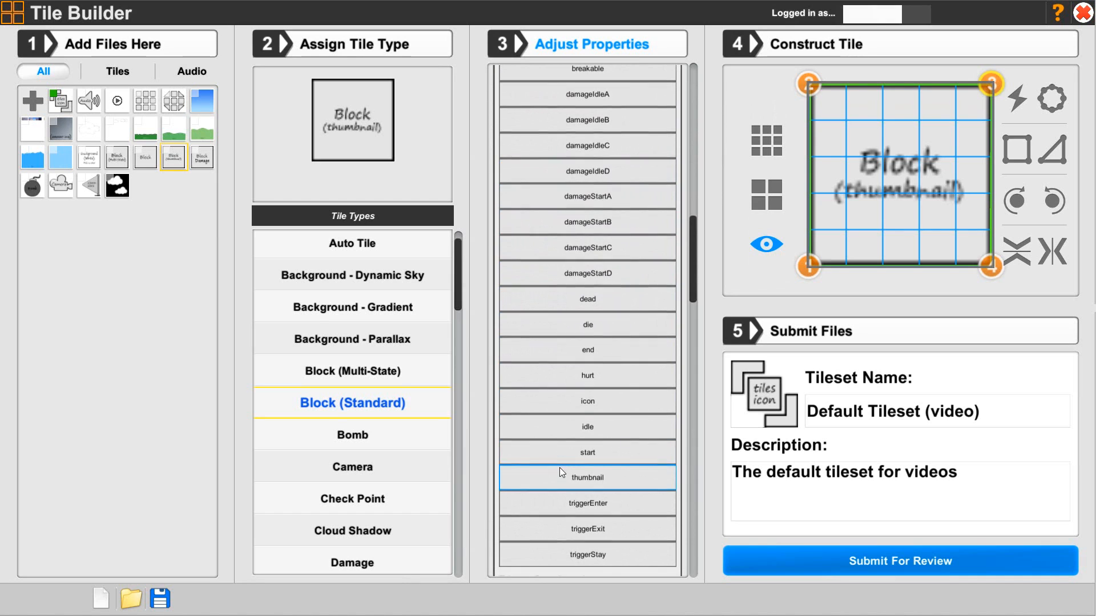
left_click(588, 504)
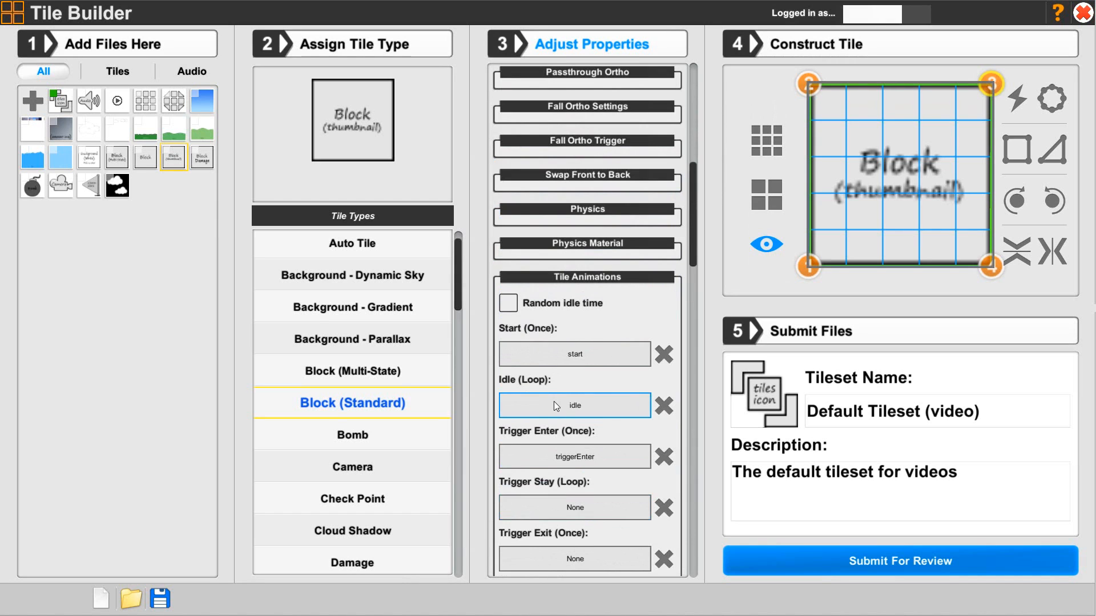
scroll(553, 313, "down", 2)
left_click(573, 393)
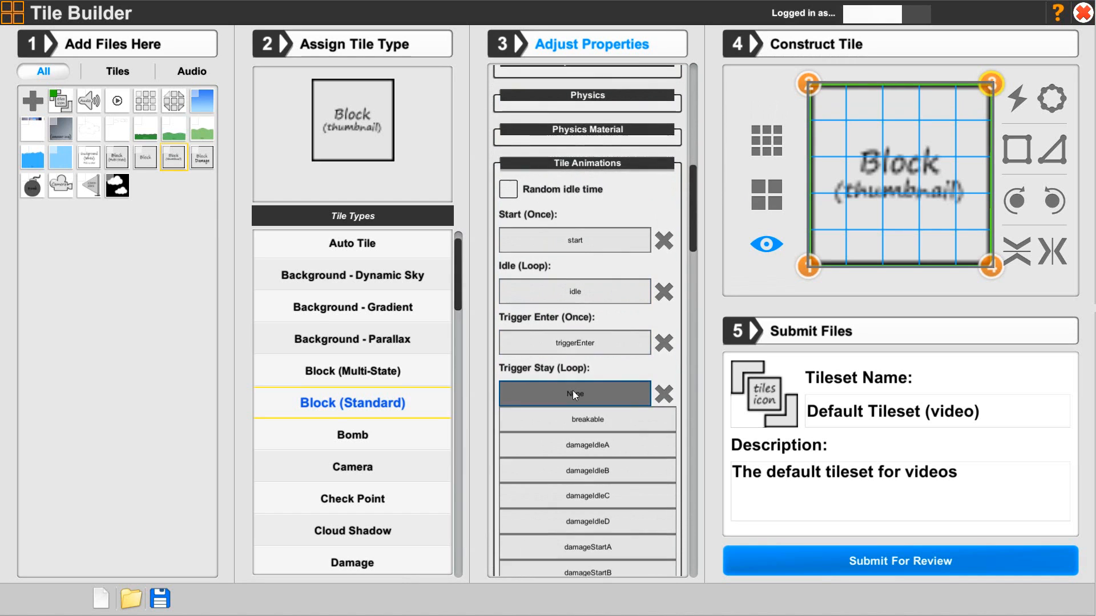
scroll(556, 387, "down", 6)
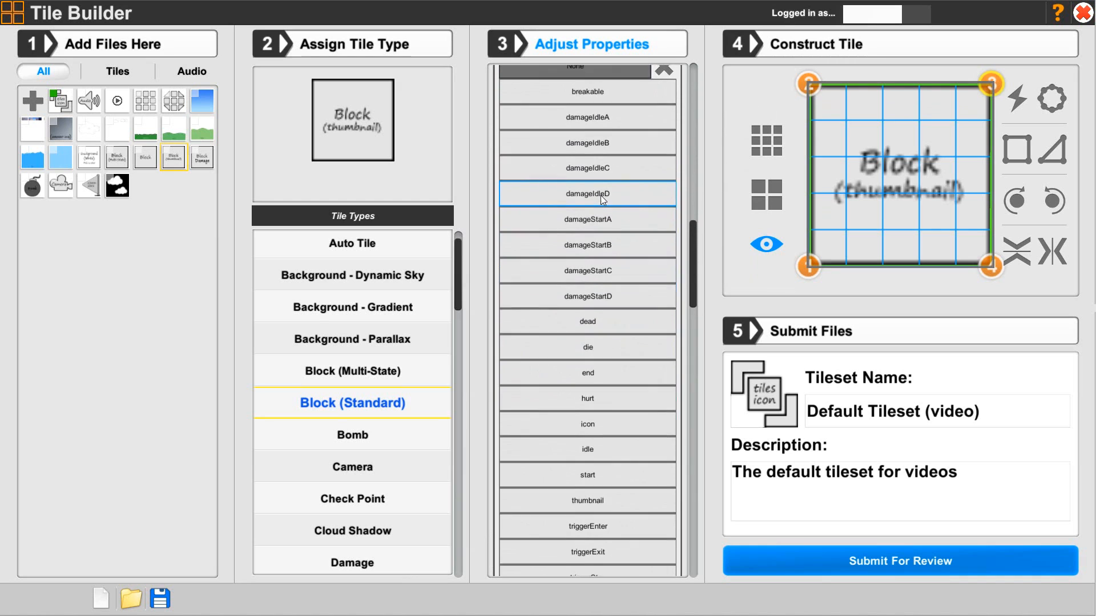
scroll(594, 342, "down", 1)
left_click(573, 558)
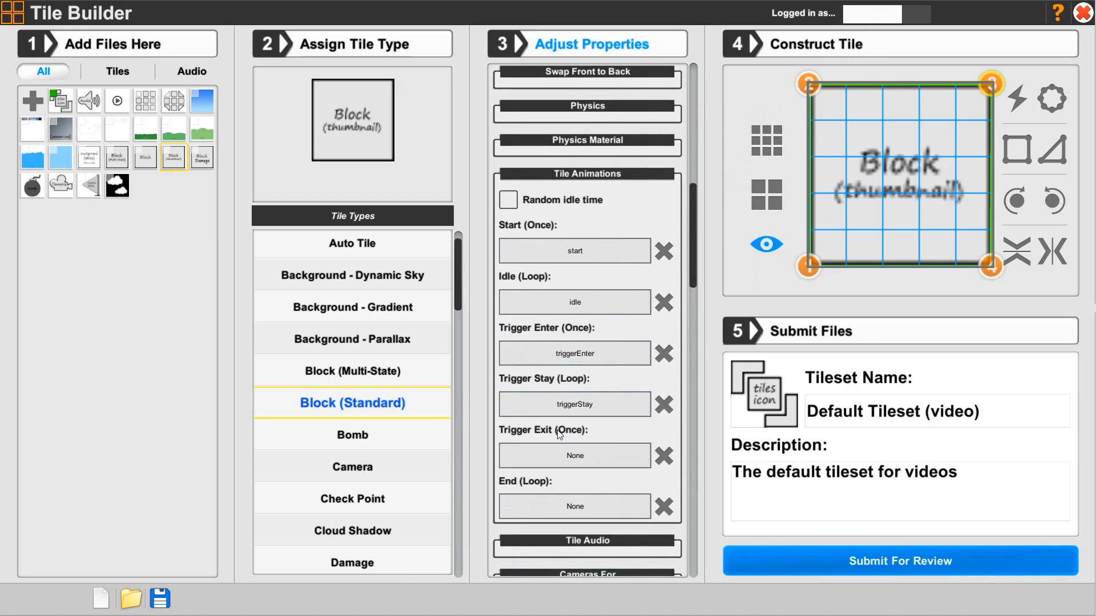
Step: Assign "triggerExit" to the Trigger Exit (Once) animation and "end" to the End (Loop) animation, then collapse the animation settings
left_click(557, 454)
scroll(557, 450, "down", 5)
scroll(575, 388, "down", 5)
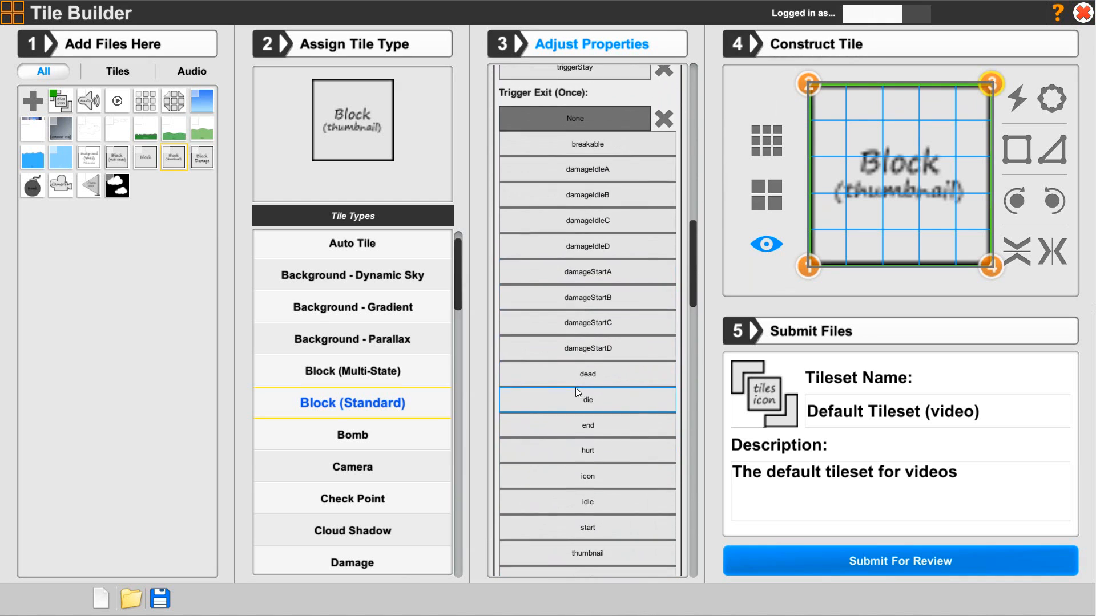
left_click(584, 441)
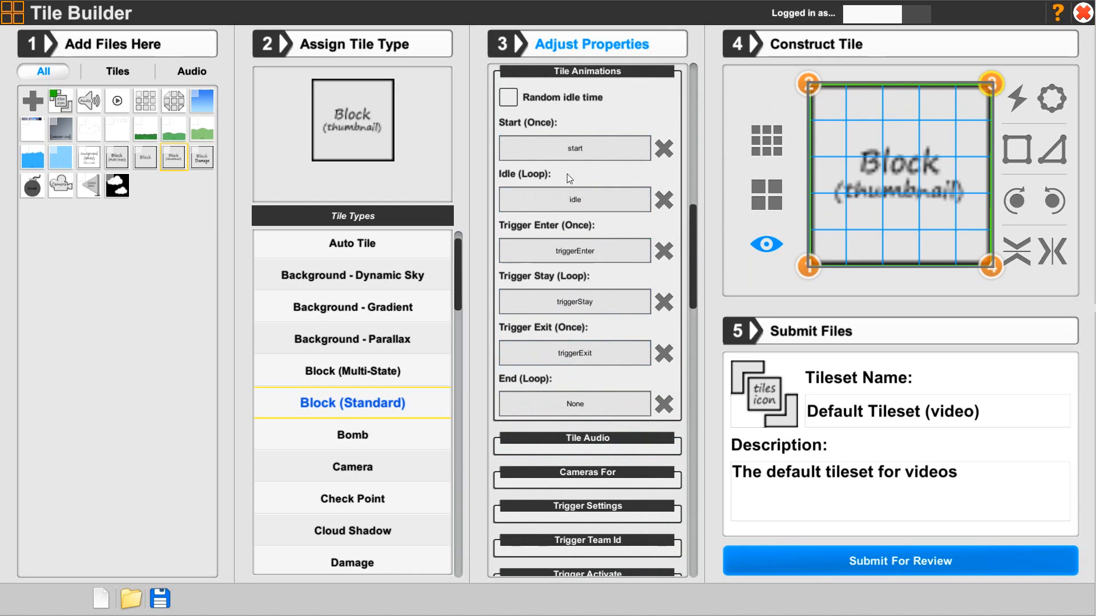
left_click(559, 403)
scroll(546, 400, "down", 5)
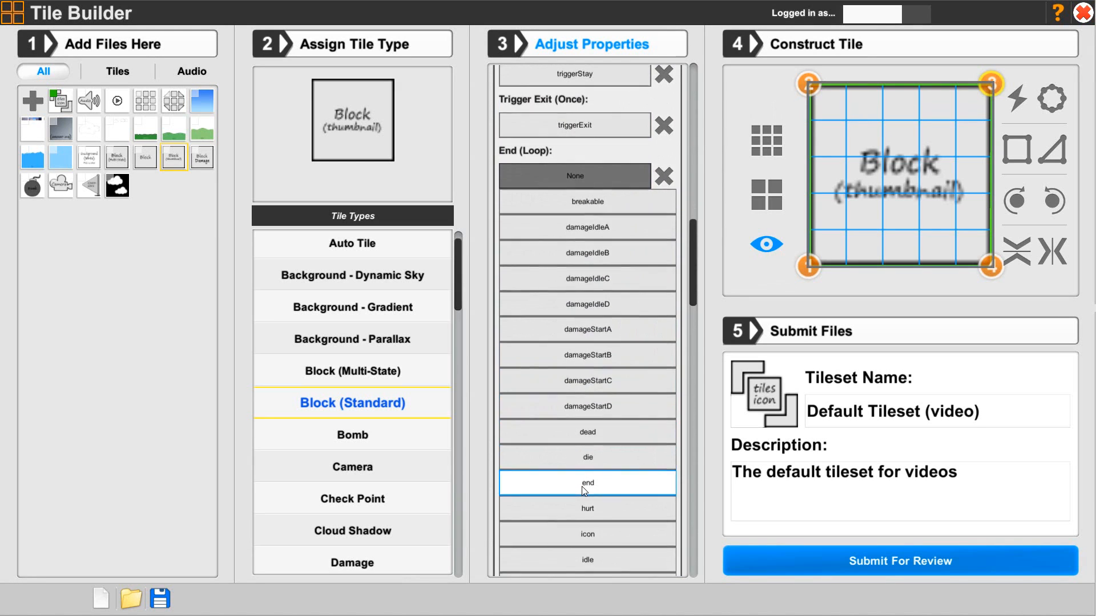
left_click(581, 483)
scroll(571, 224, "up", 2)
scroll(571, 224, "up", 5)
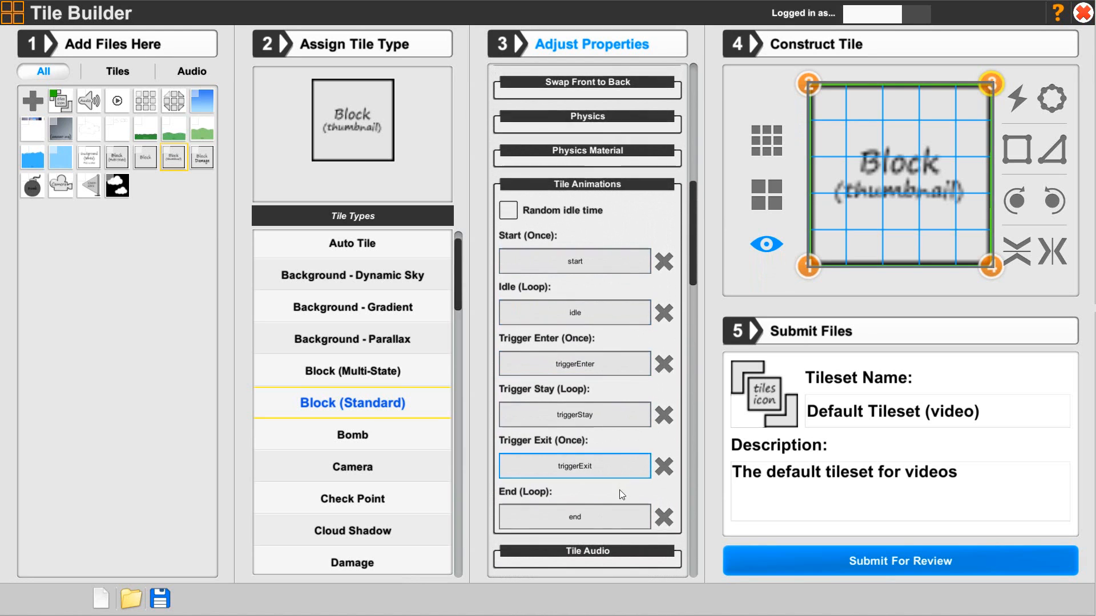
left_click(582, 194)
Step: Look over the tile's audio options and enable the trigger in its trigger settings
left_click(543, 222)
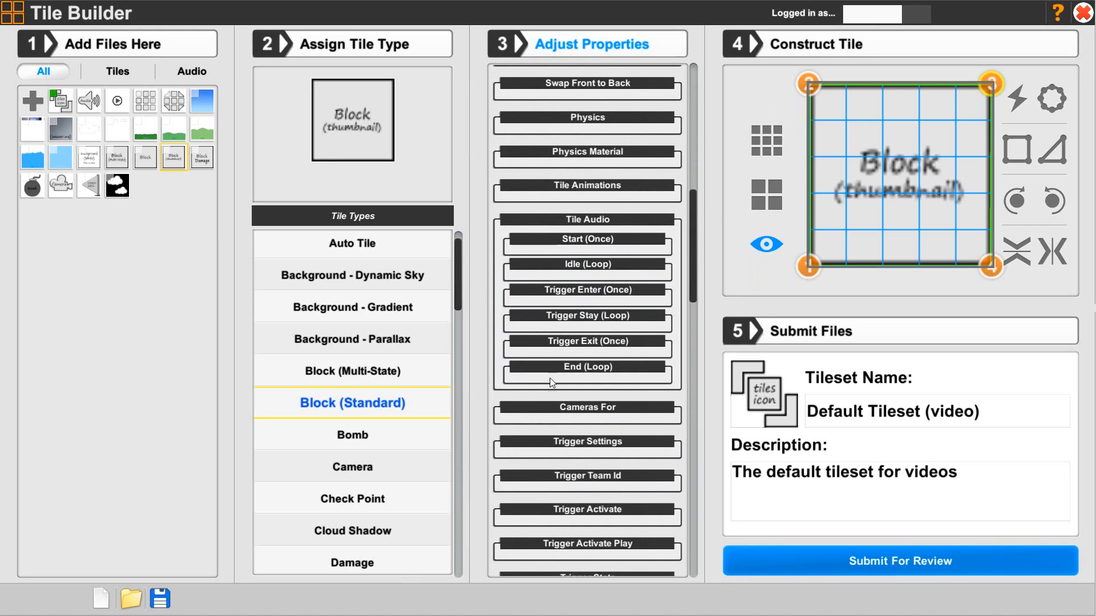
left_click(588, 222)
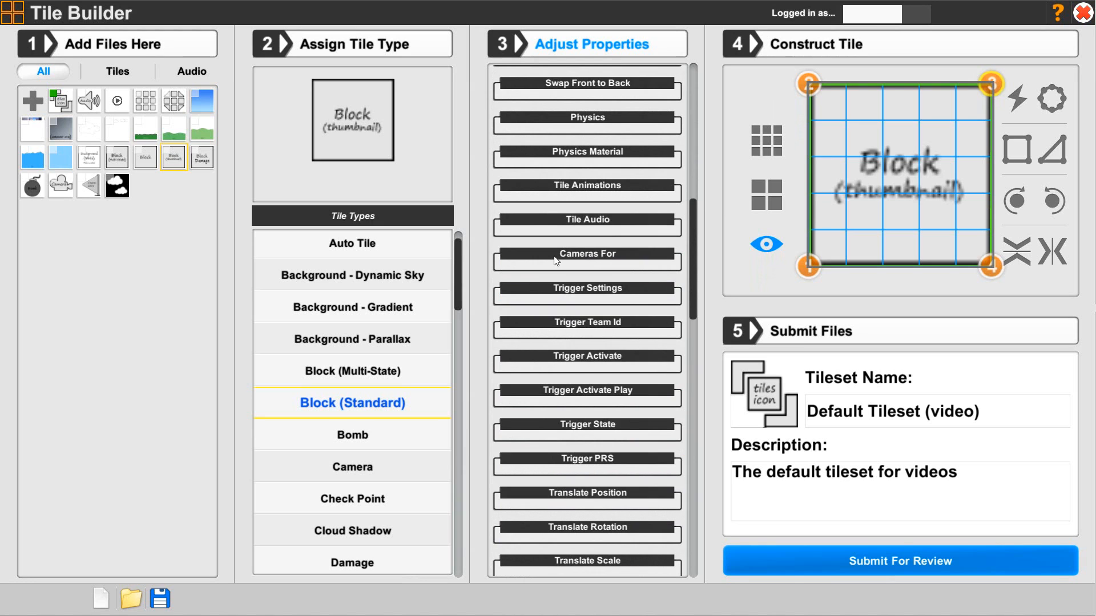
left_click(549, 284)
left_click(510, 313)
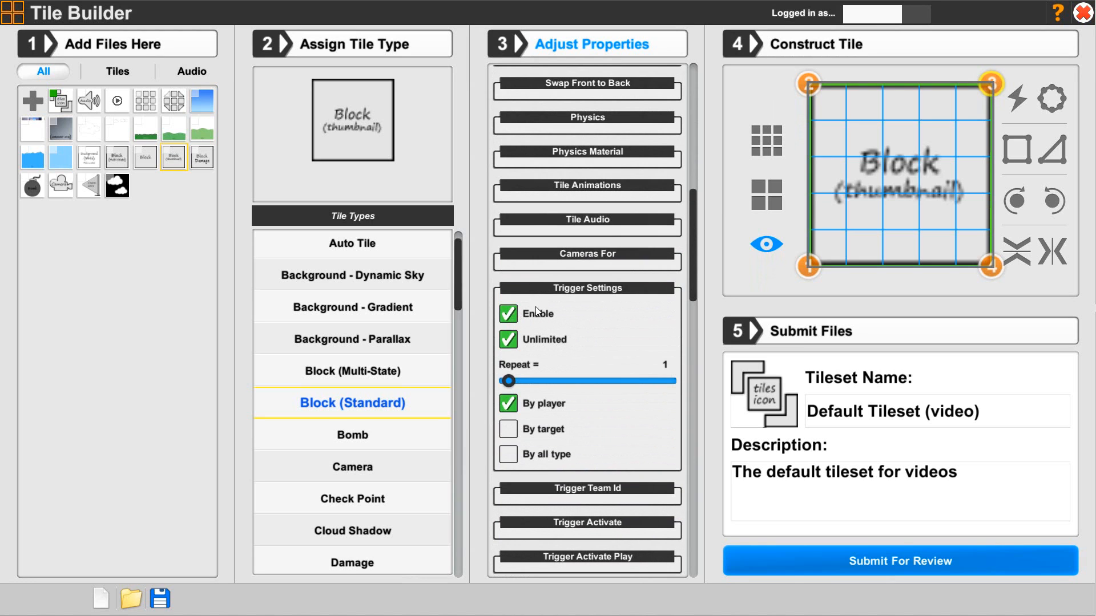
left_click(591, 295)
Step: Set the vertical move of the tile's trigger area to 3 in the Trigger PRS settings
scroll(576, 149, "down", 10)
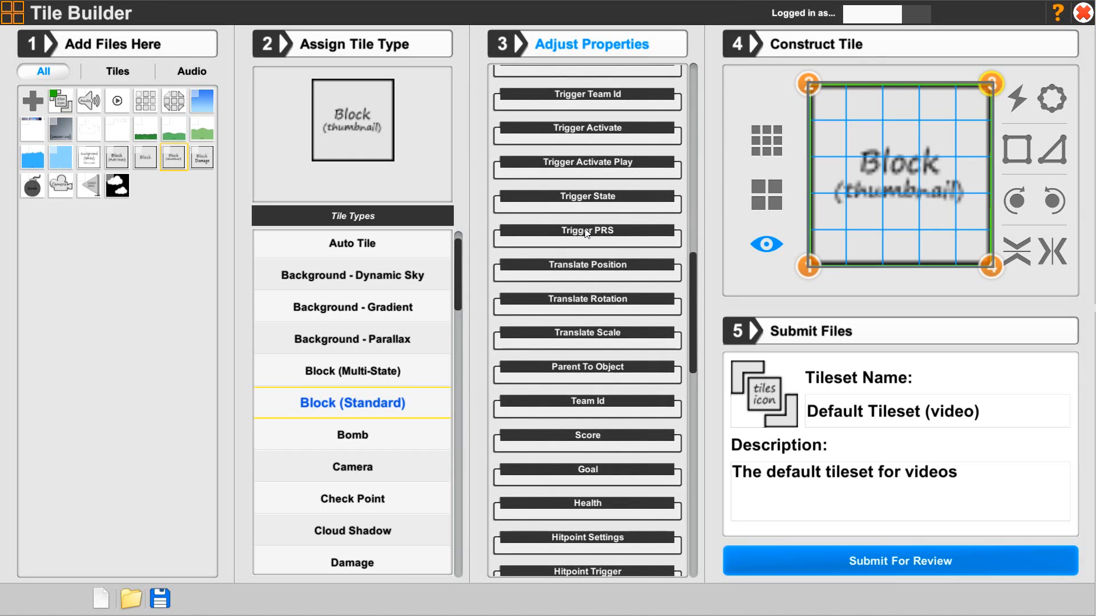
left_click(605, 230)
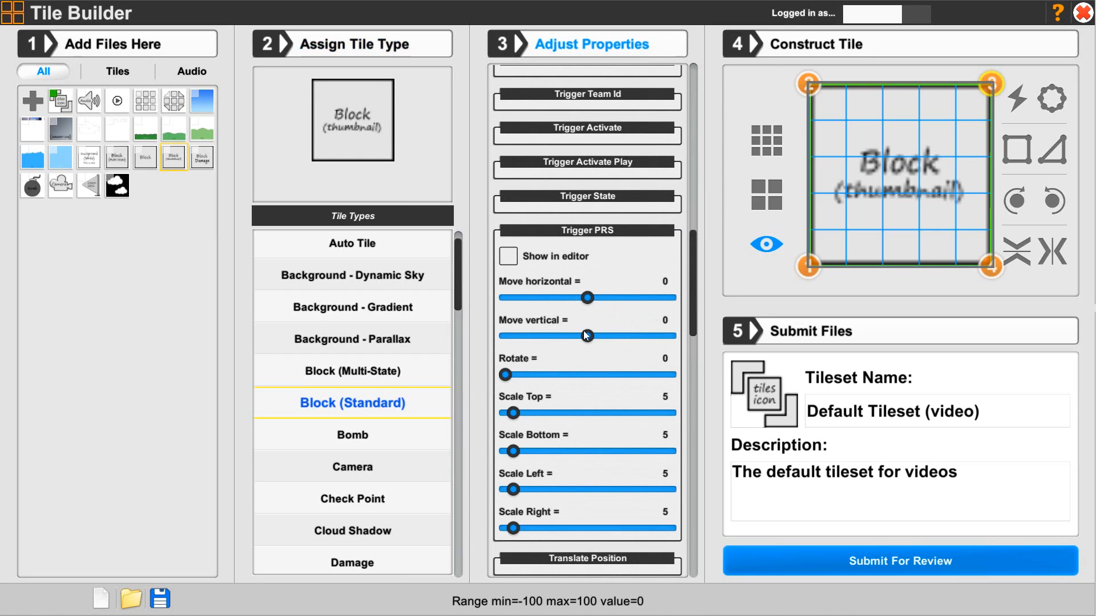
left_click_drag(587, 336, 589, 337)
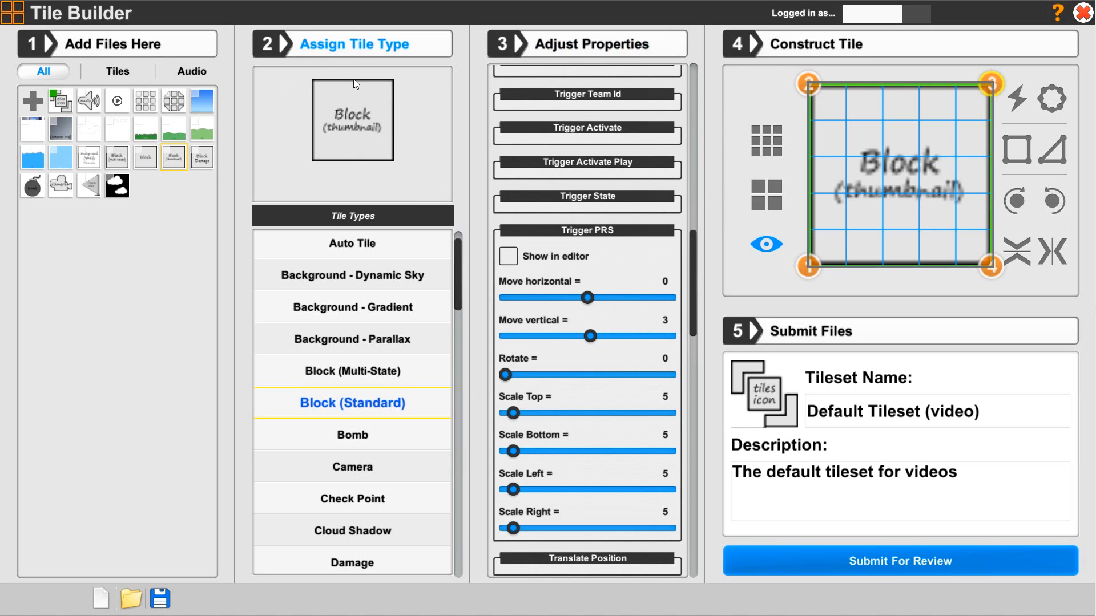
left_click(566, 231)
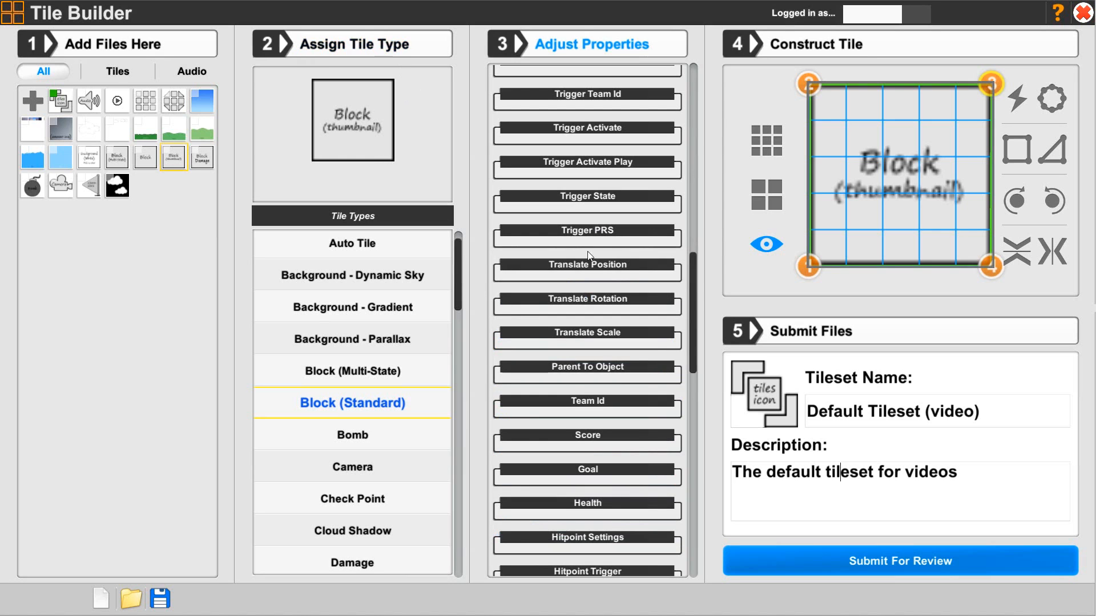
Step: Turn on the "Health regenerate" option in the tile's health settings
left_click_drag(690, 337, 685, 433)
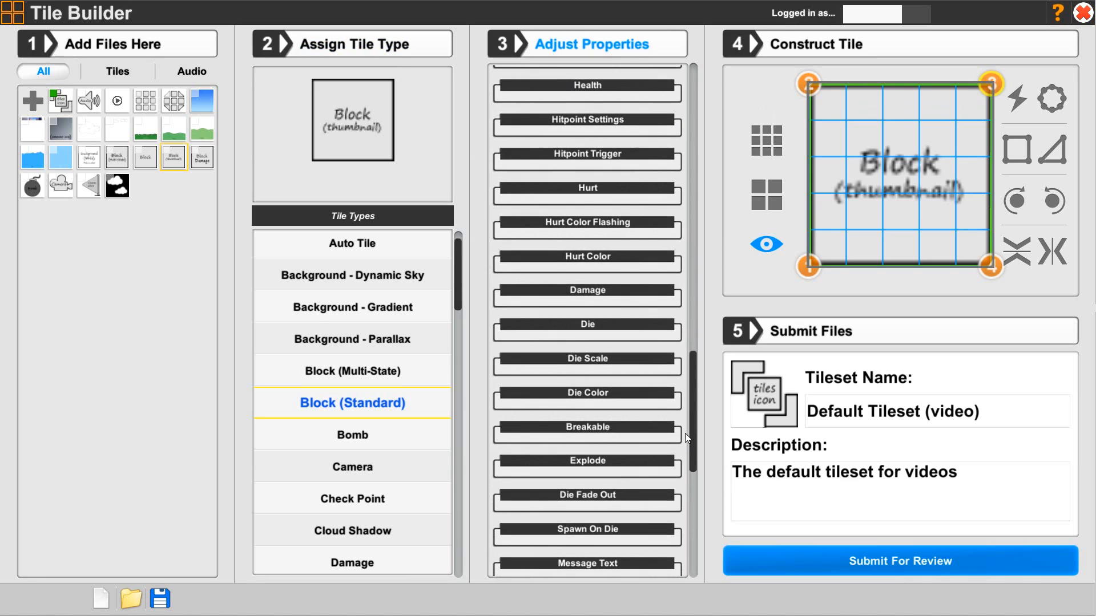
left_click(516, 99)
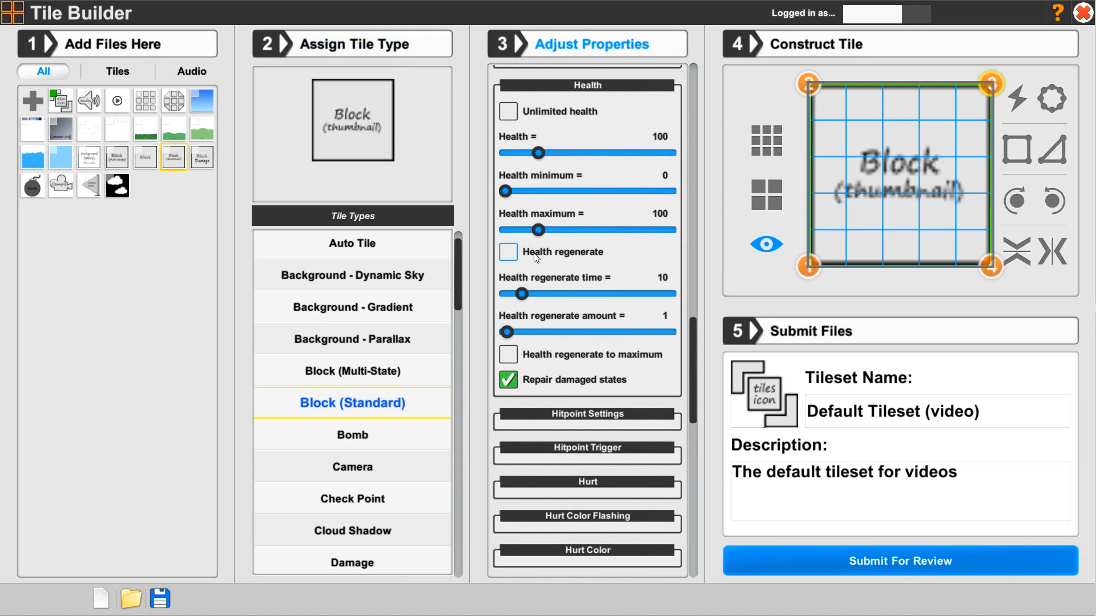
left_click(508, 254)
left_click(589, 90)
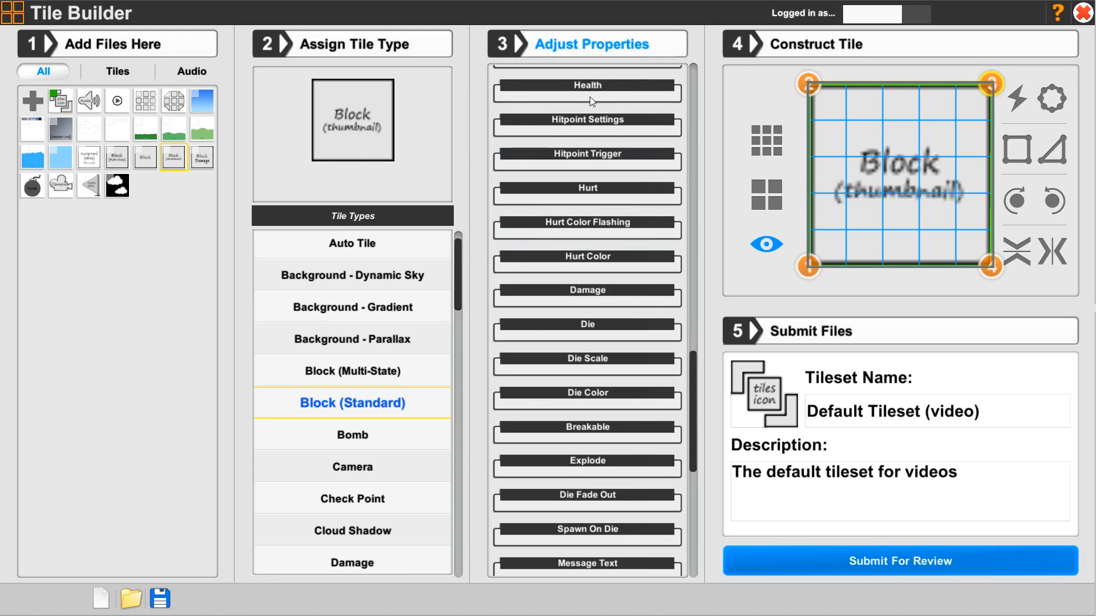
Step: Enable hitpoints for the tile in its hitpoint settings
left_click(537, 123)
left_click(523, 145)
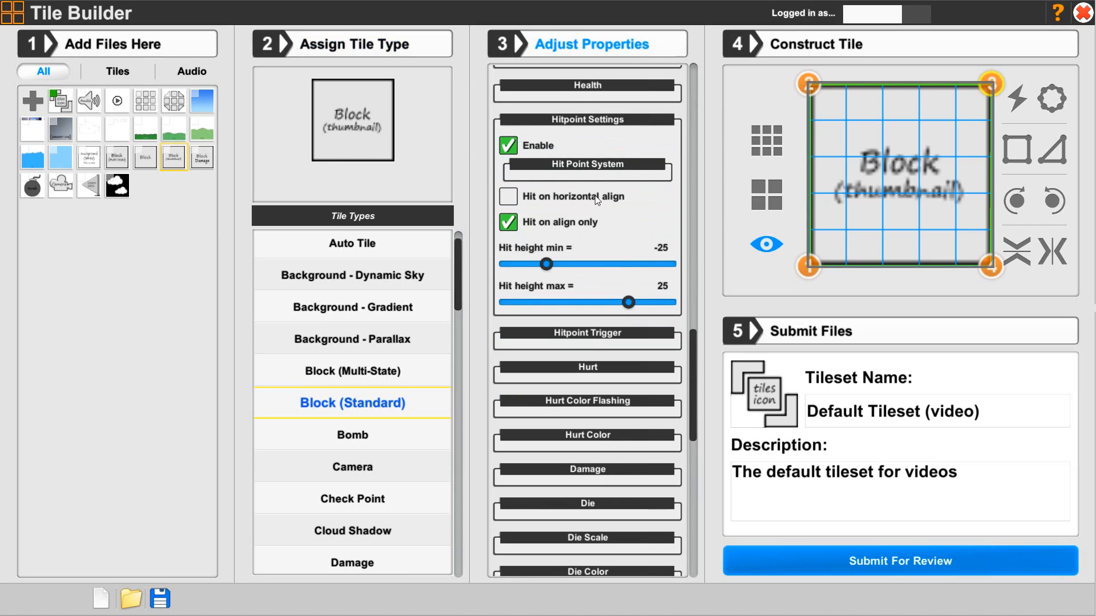
left_click(558, 118)
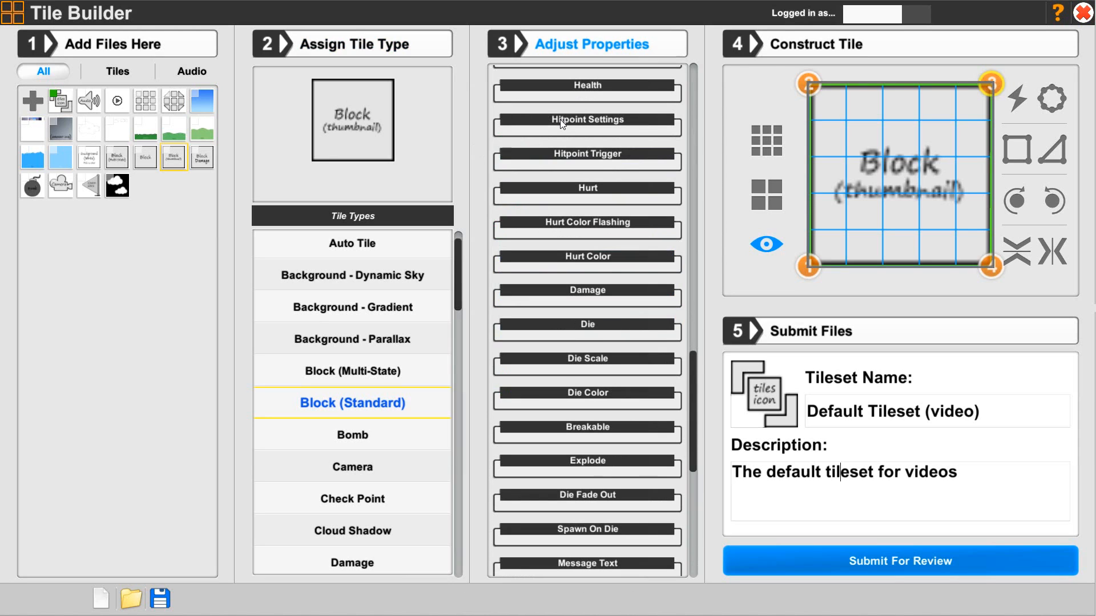
Step: Assign the "hurt" frame set as the tile's own hurt animation in the Hurt settings
left_click(548, 187)
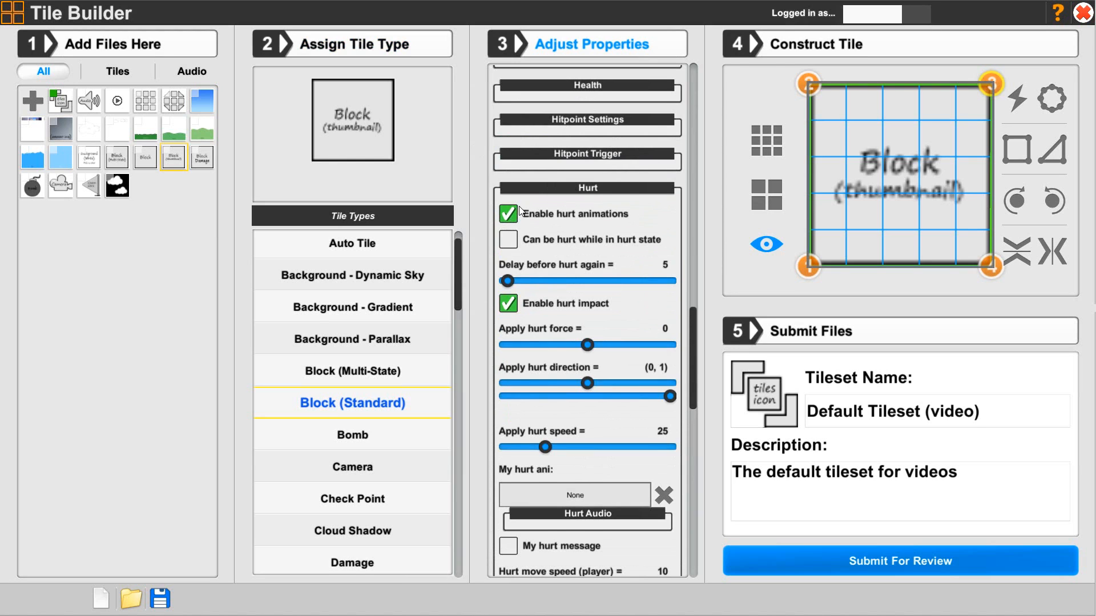
scroll(519, 206, "down", 1)
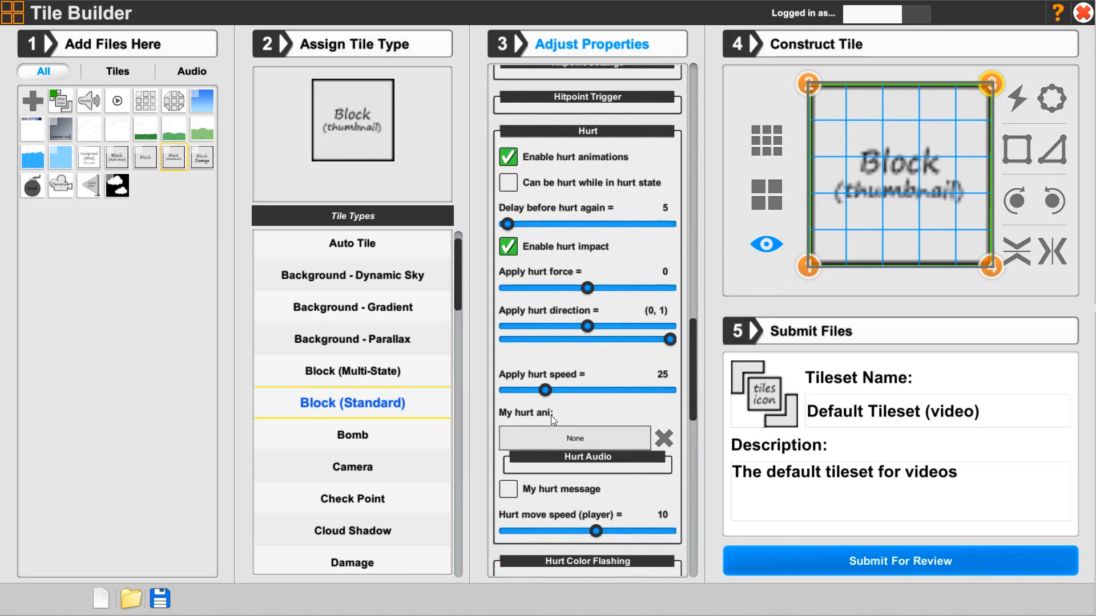
left_click(554, 436)
scroll(520, 424, "down", 3)
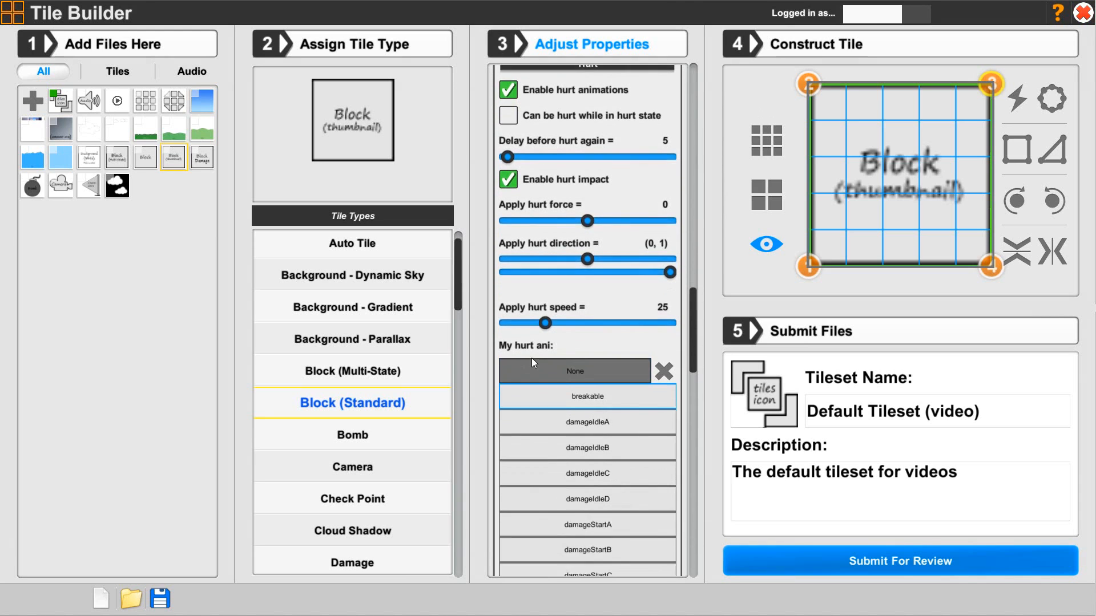
scroll(564, 289, "down", 5)
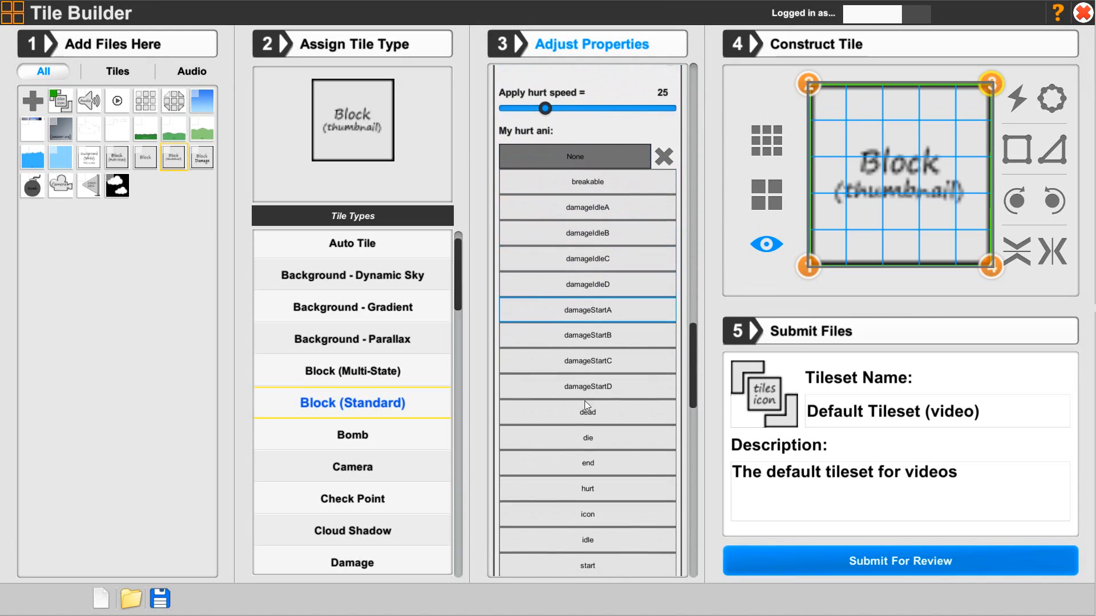
left_click(584, 486)
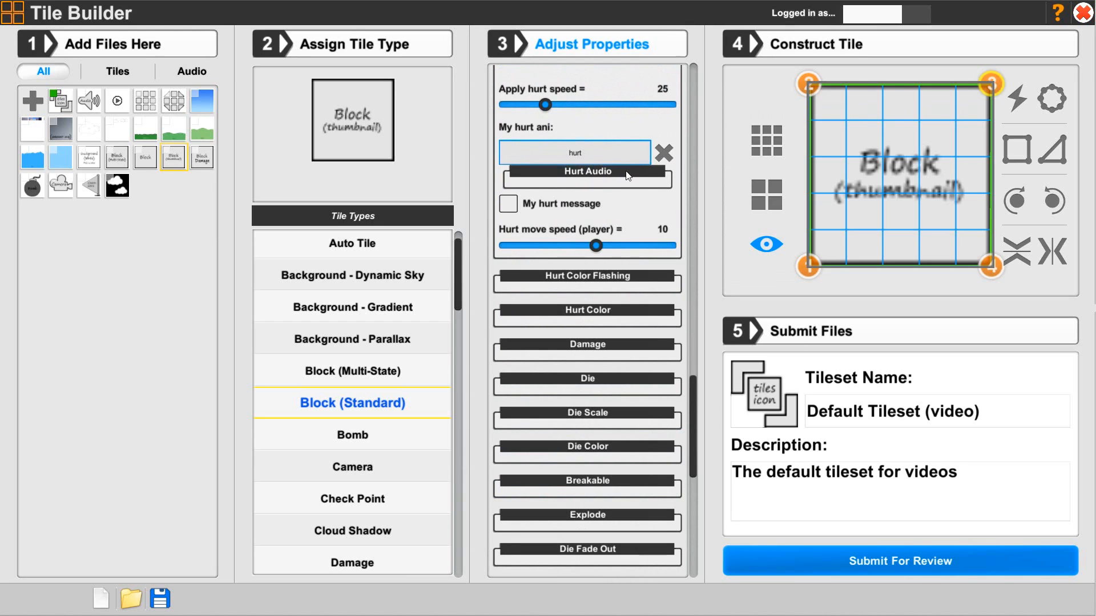
Step: Turn off the "Hurt color flashing" option for the tile
left_click(567, 277)
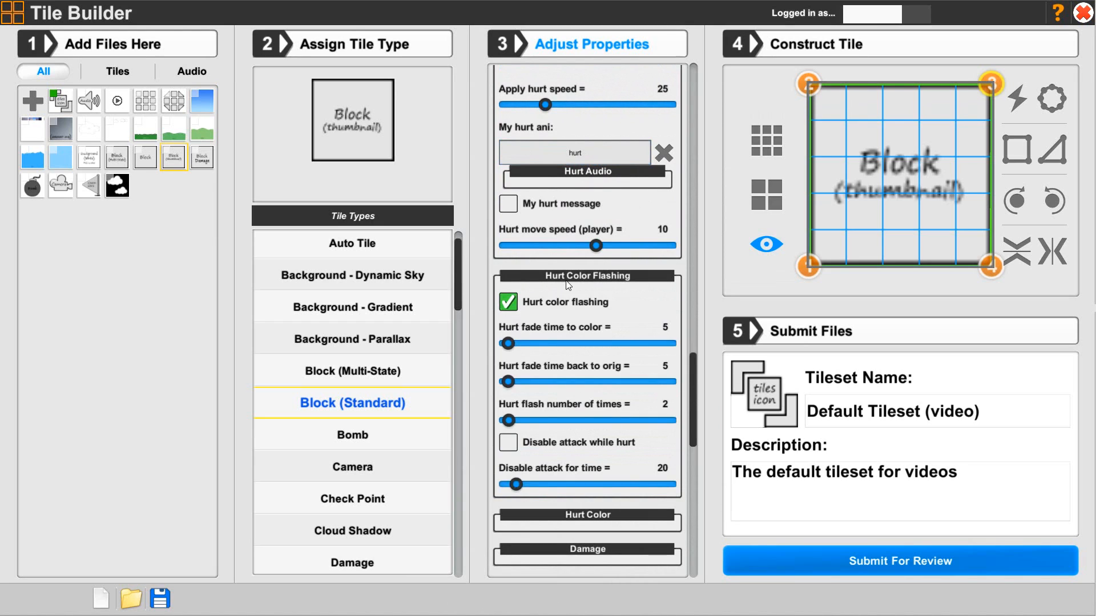
left_click(511, 309)
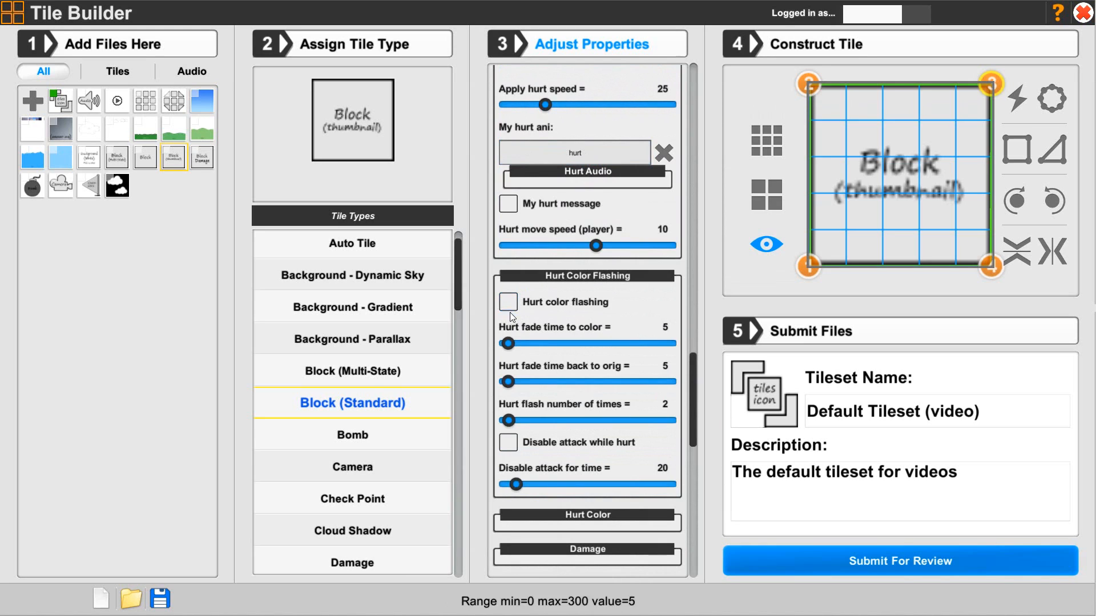
left_click(563, 276)
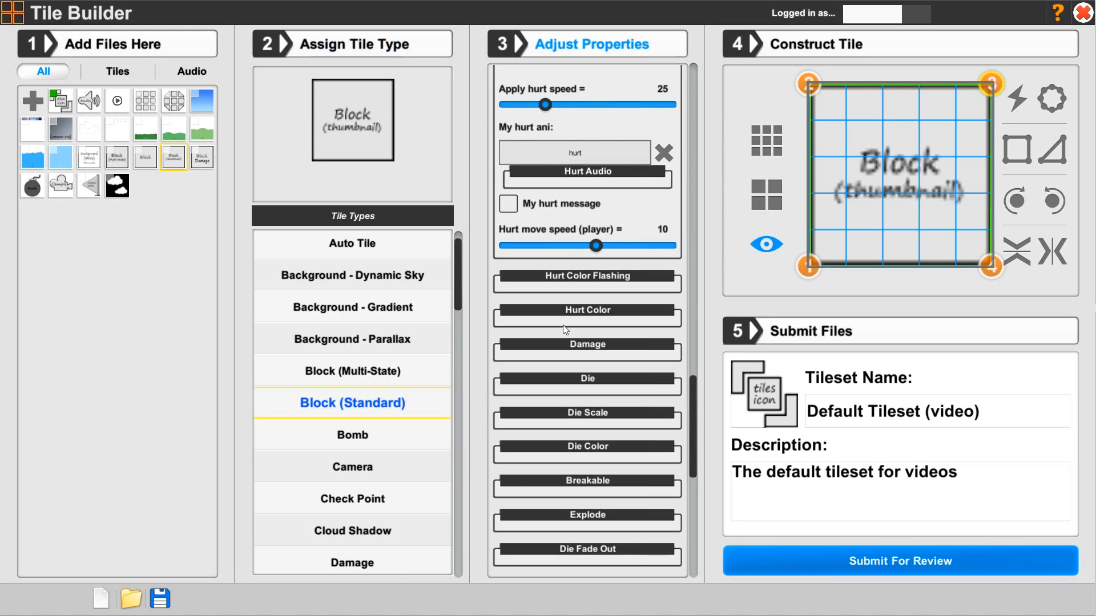
Step: Enable damage stage 1 for the tile, with damageStartA as its start animation and damageIdleA as its idle animation
left_click(554, 343)
scroll(551, 345, "down", 4)
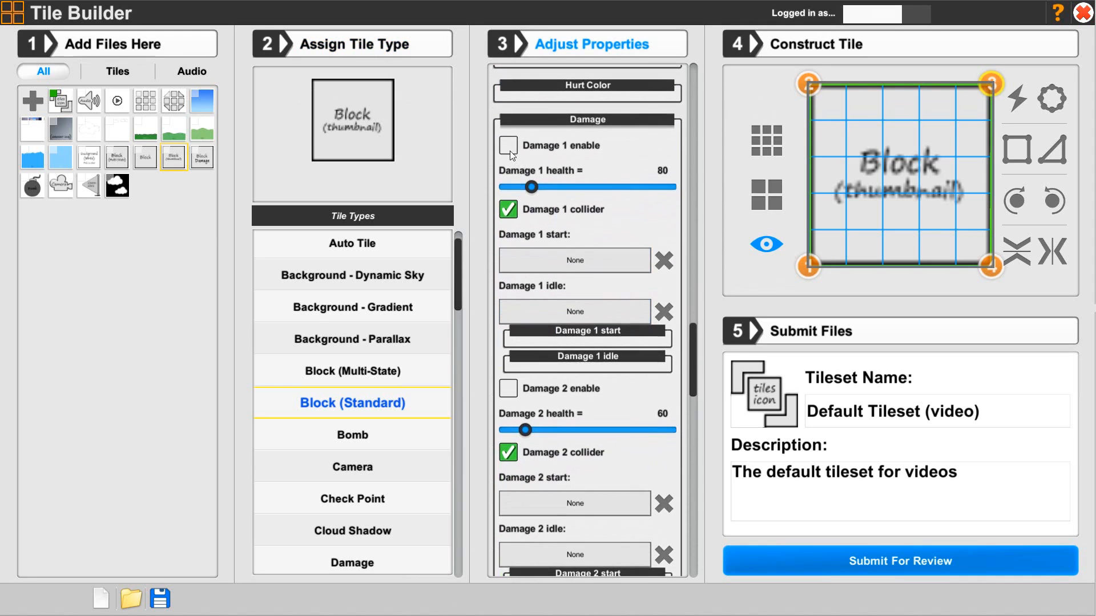
left_click(508, 147)
left_click(574, 262)
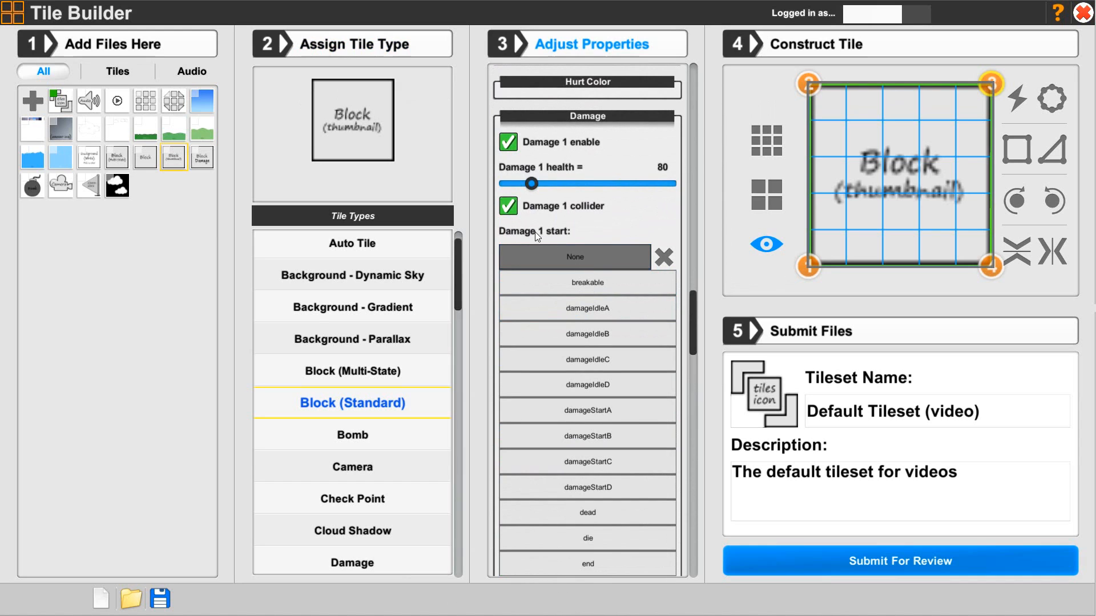
left_click(601, 410)
left_click(591, 307)
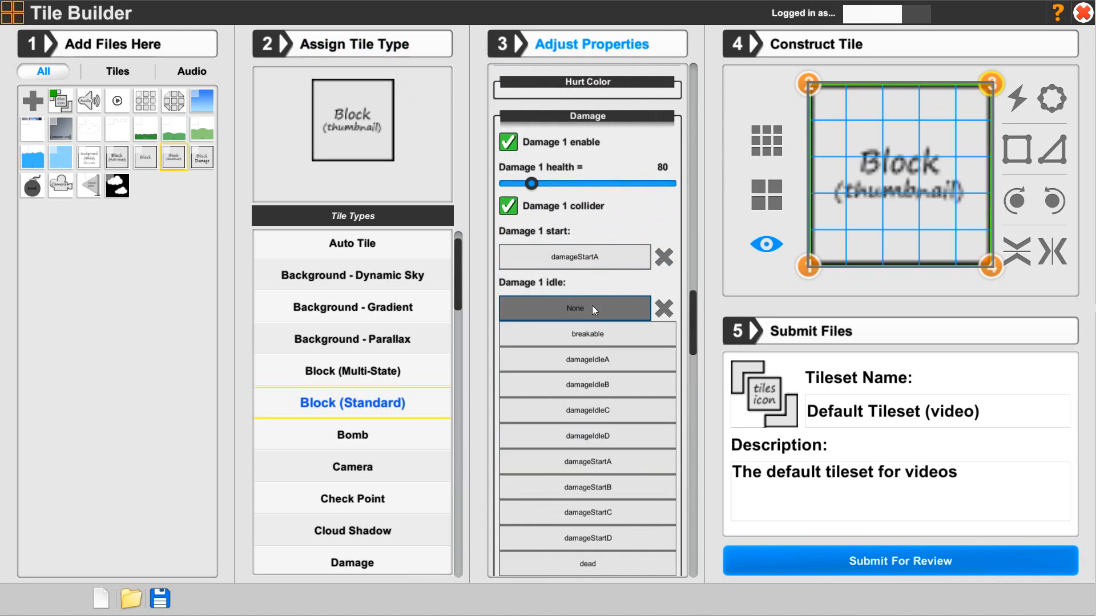
left_click(596, 361)
Step: Enable damage stage 2, assigning damageStartB as its start animation and damageIdleB as its idle animation
left_click(508, 386)
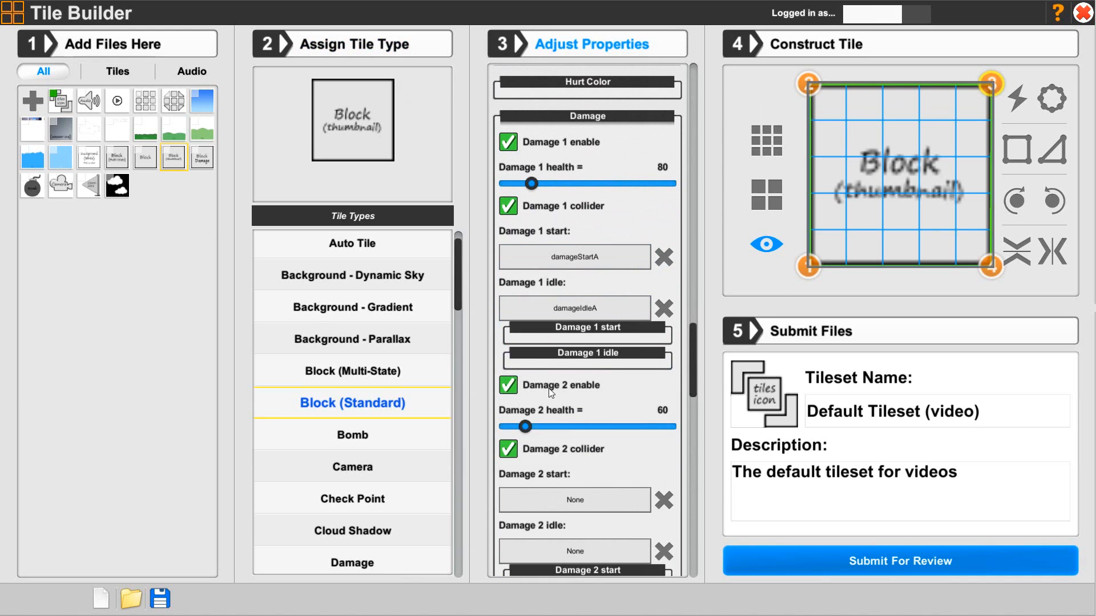
scroll(570, 342, "down", 3)
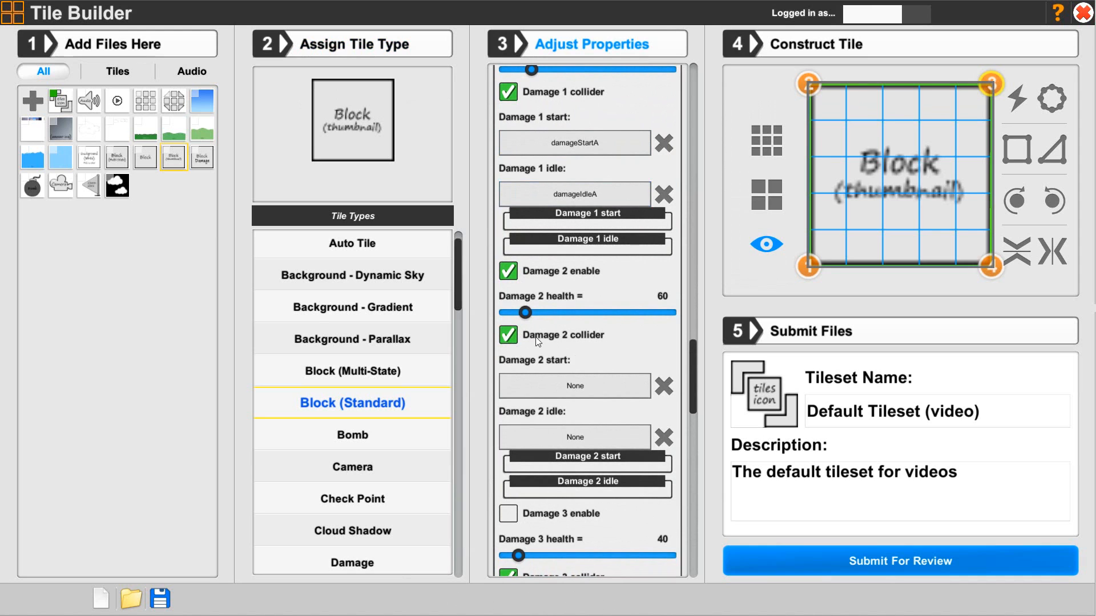
scroll(588, 245, "down", 2)
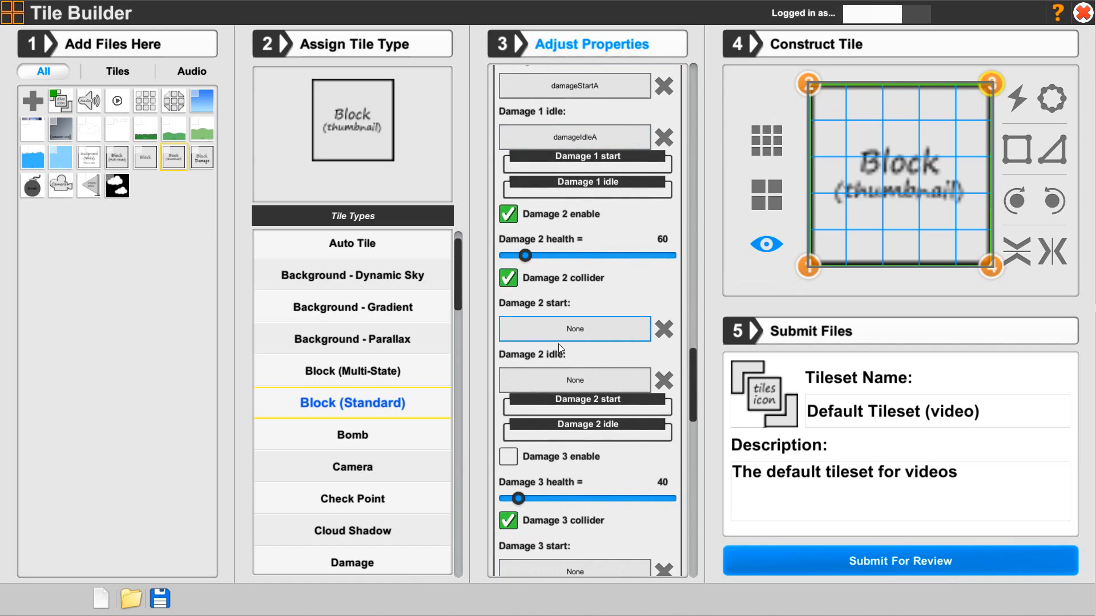
left_click(574, 331)
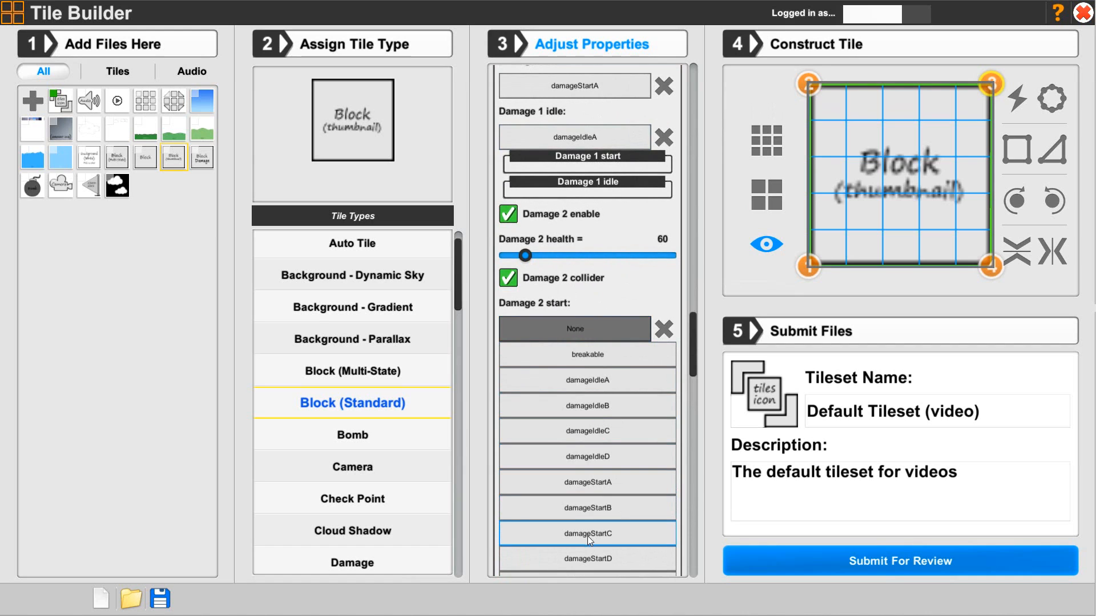
left_click(607, 508)
left_click(609, 378)
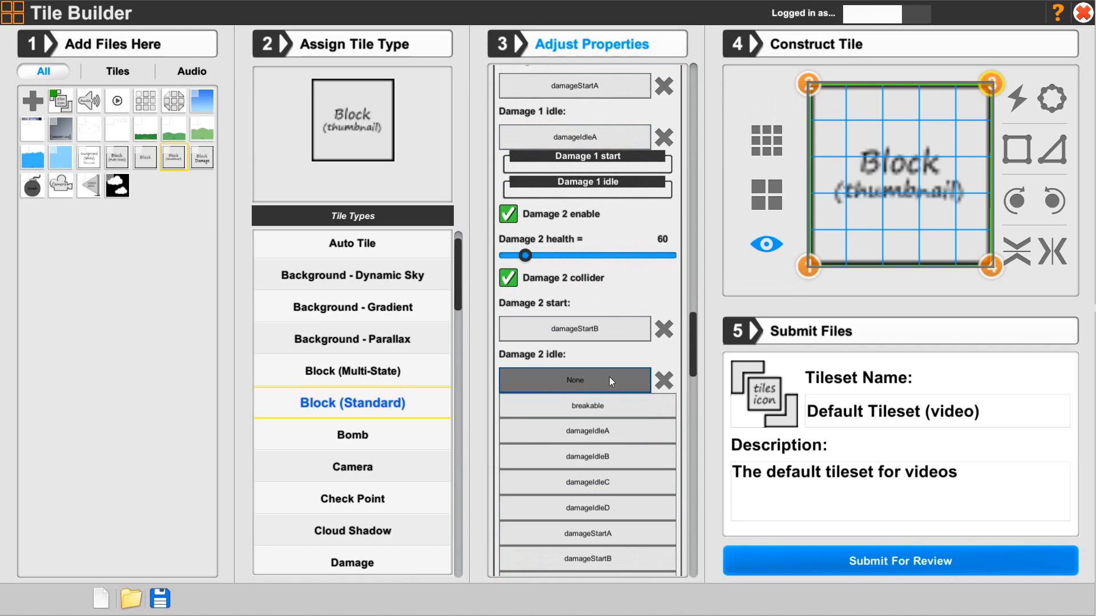
left_click(621, 461)
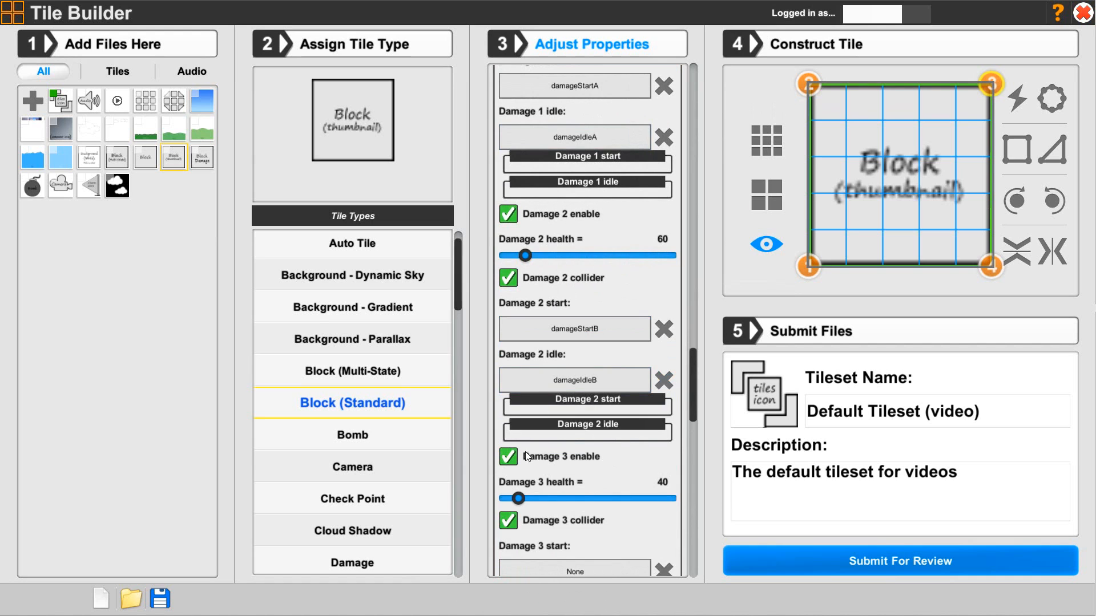
Step: Enable damage stage 3 and set its start animation to damageStartC and its idle animation to damageIdleC
scroll(525, 451, "down", 5)
left_click(604, 286)
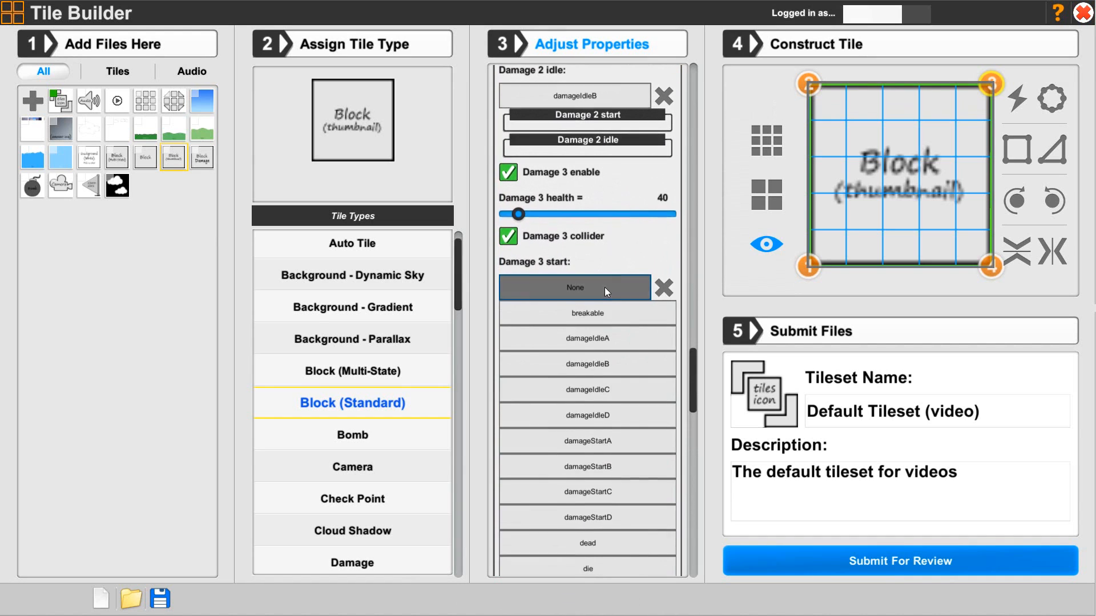
left_click(592, 493)
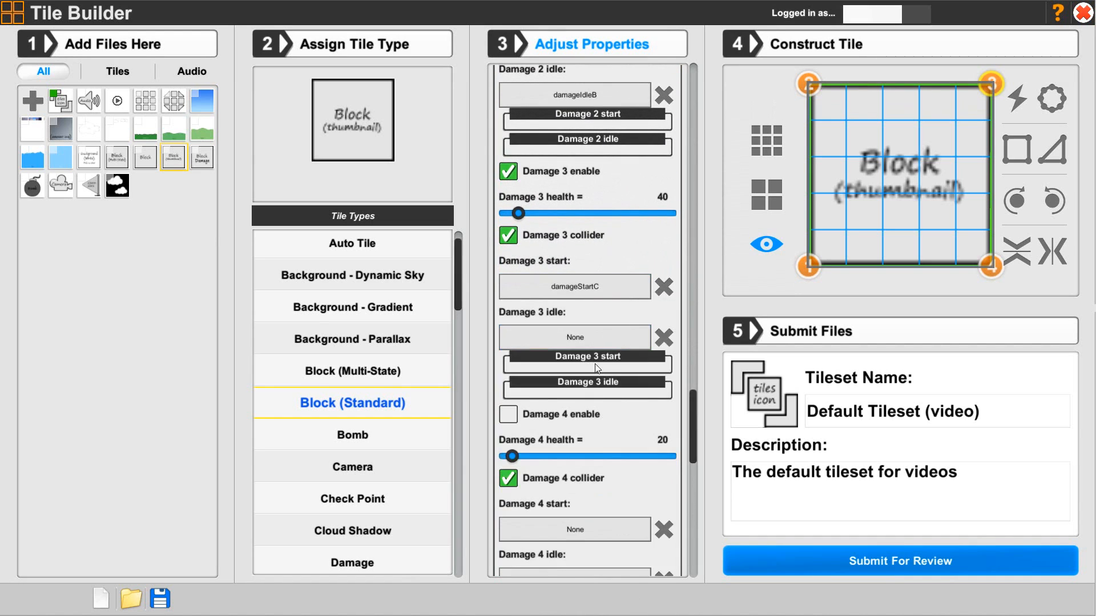
left_click(619, 342)
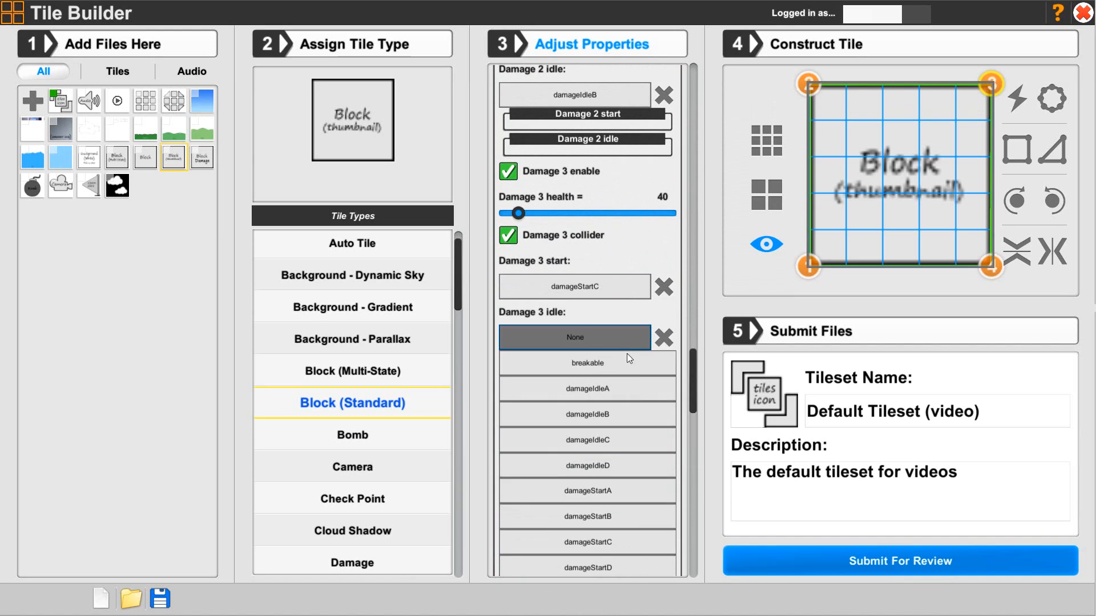
left_click(605, 439)
Step: Enable damage stage 4 with damageStartD as start and damageIdleD as idle animation, and collapse the Damage settings
scroll(515, 140, "down", 5)
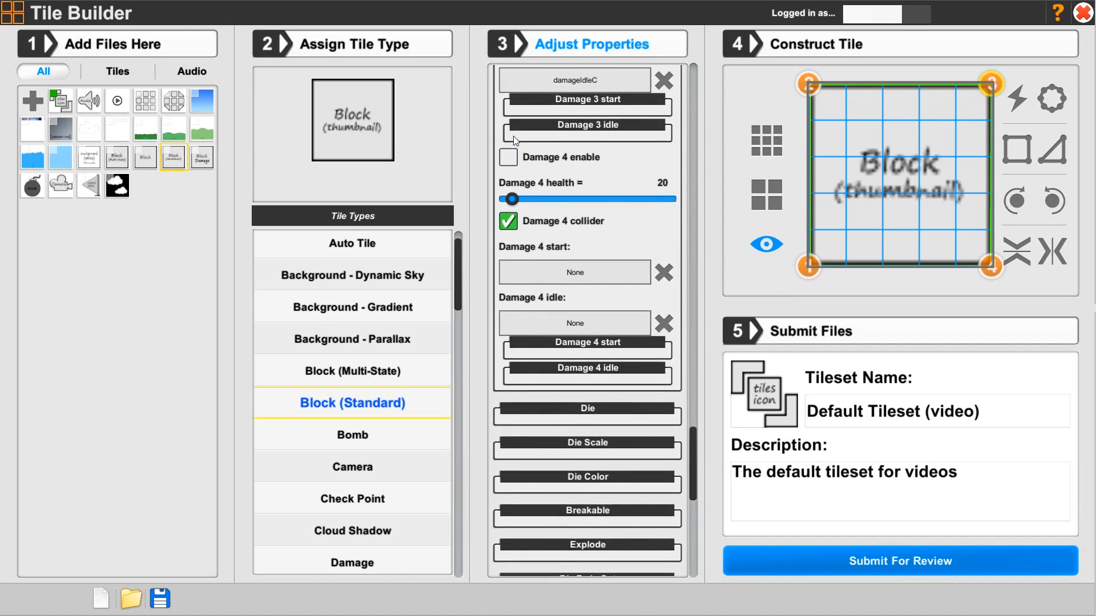
scroll(515, 140, "down", 1)
left_click(596, 133)
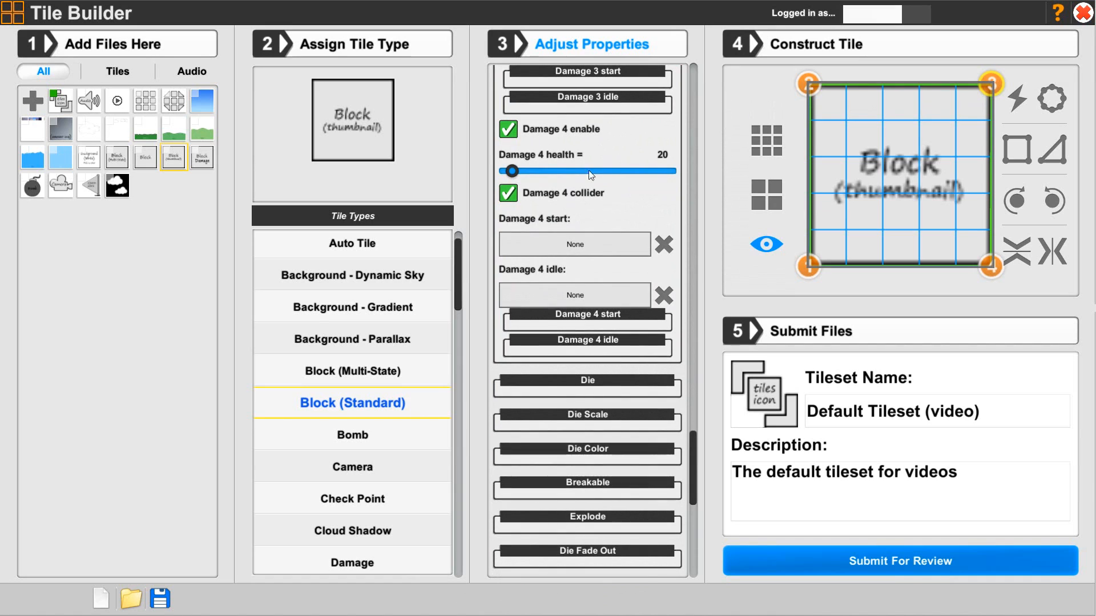
left_click(575, 244)
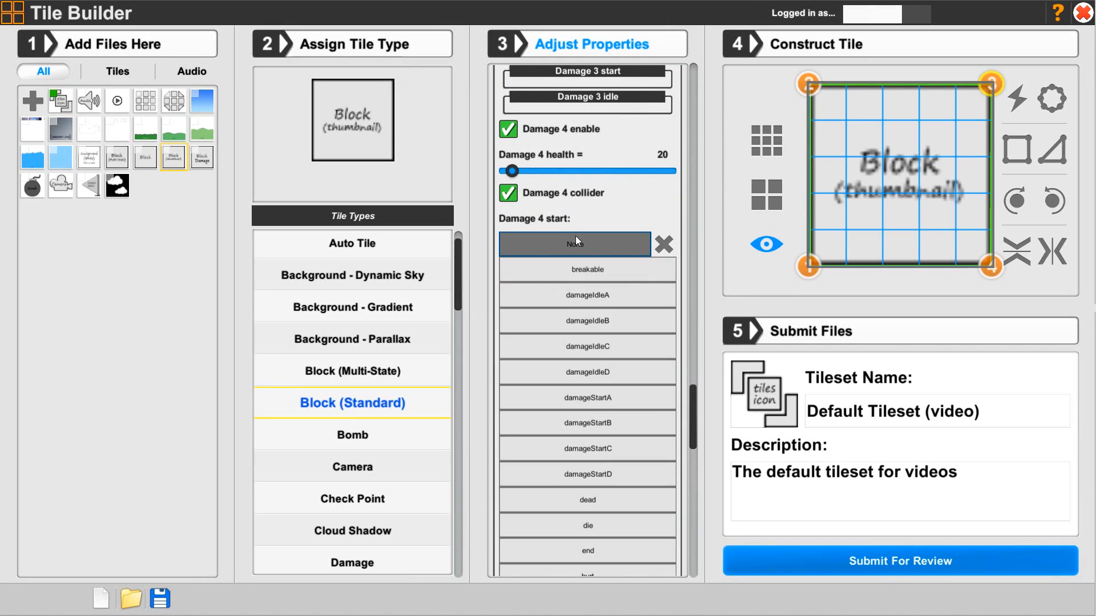
left_click(608, 467)
left_click(595, 294)
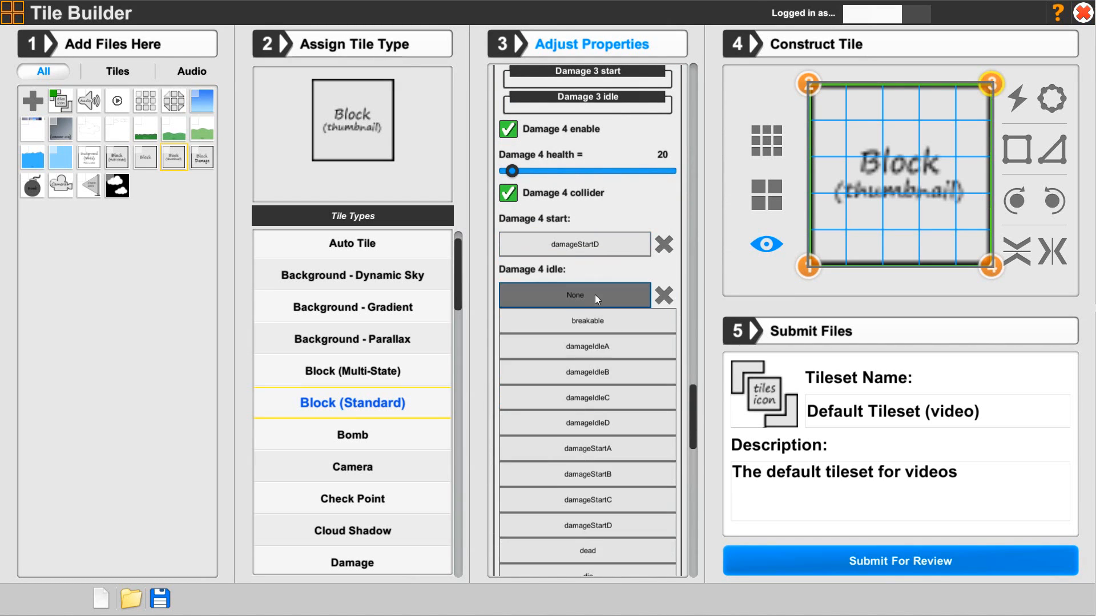
left_click(598, 427)
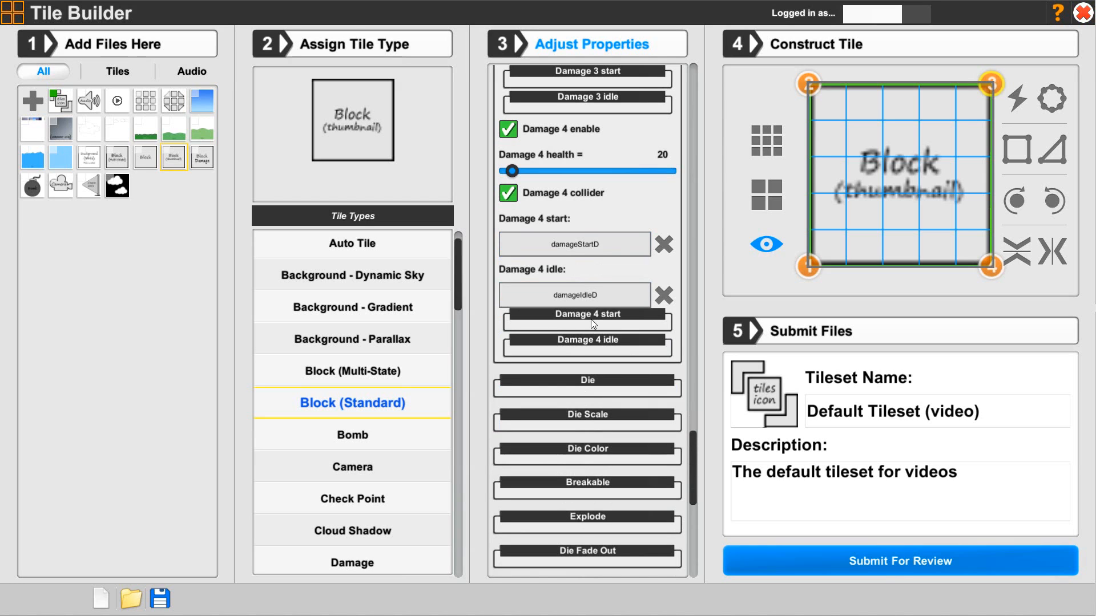
scroll(564, 245, "up", 5)
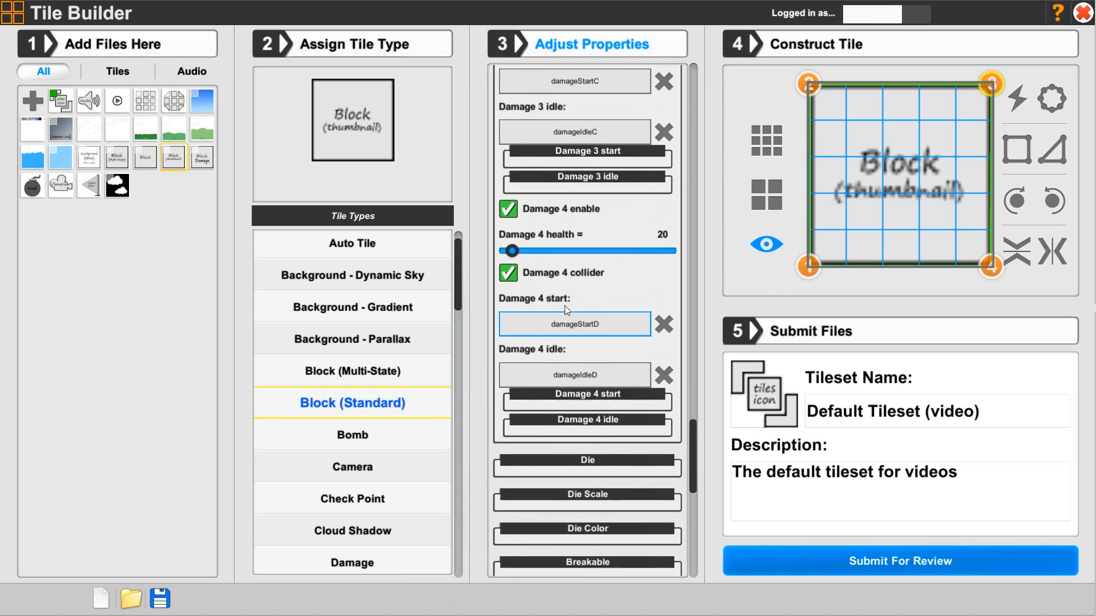
scroll(561, 228, "up", 6)
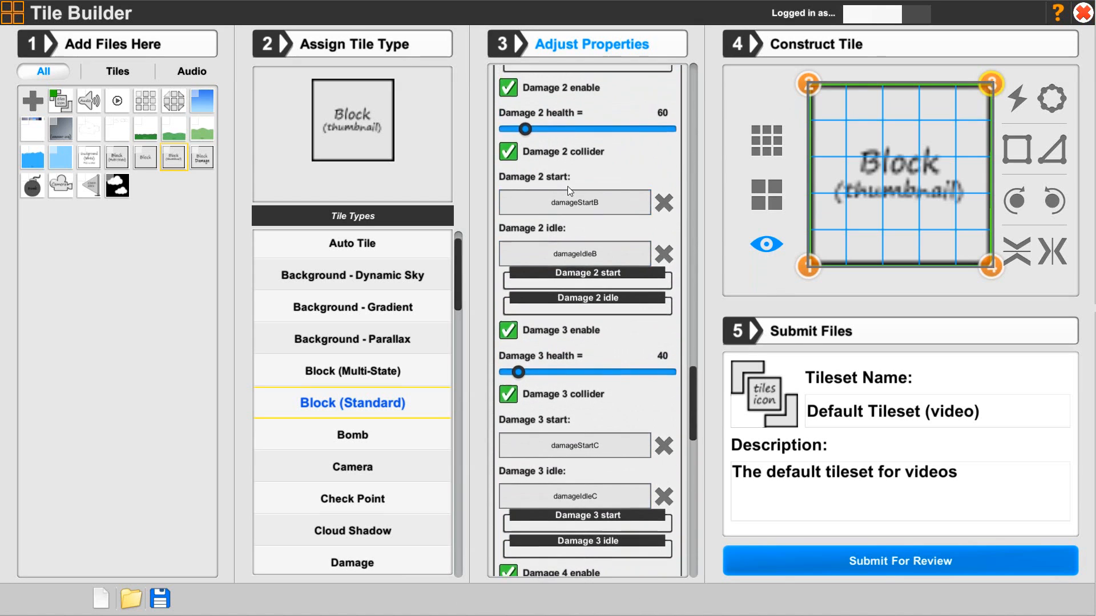
scroll(567, 210, "up", 4)
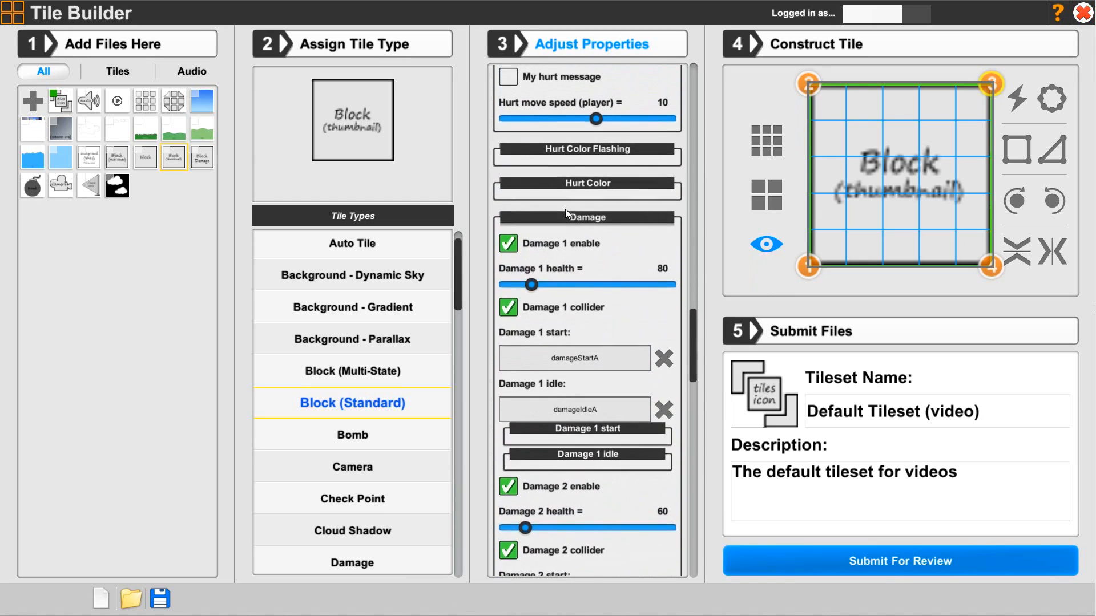
left_click(578, 231)
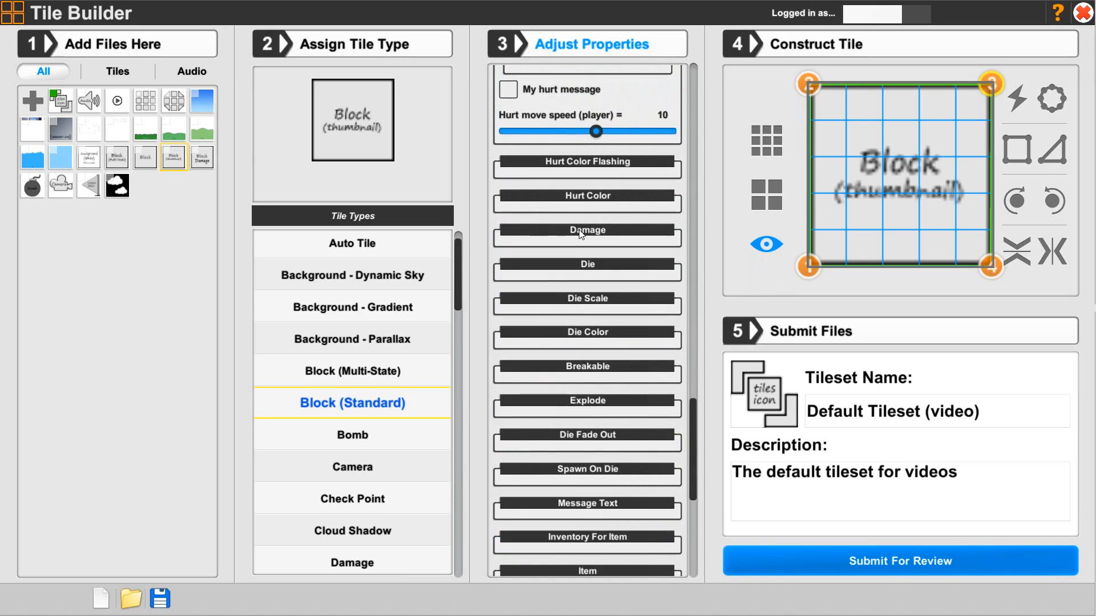
Step: In the Die settings, assign "die" as the one-time die animation and "dead" as the looping dead animation
left_click(585, 260)
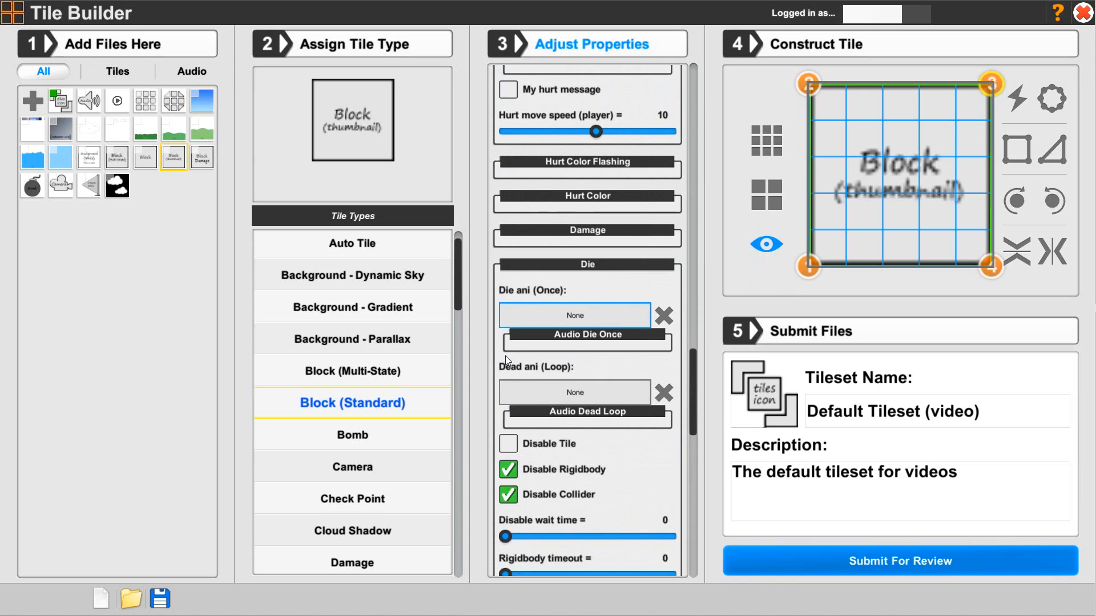
left_click(564, 309)
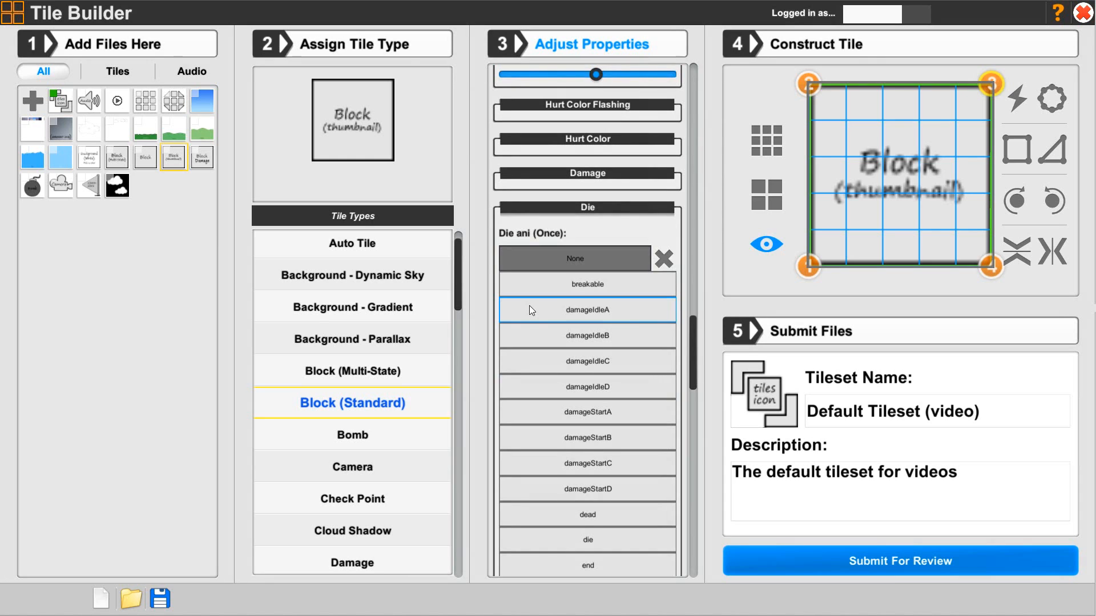
left_click(591, 539)
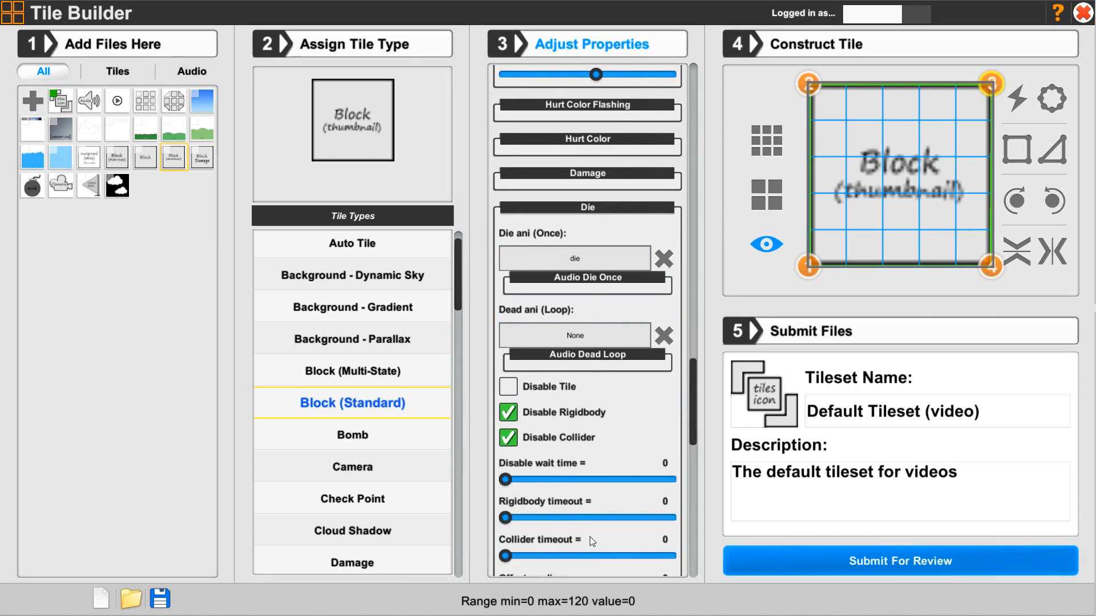
left_click(582, 336)
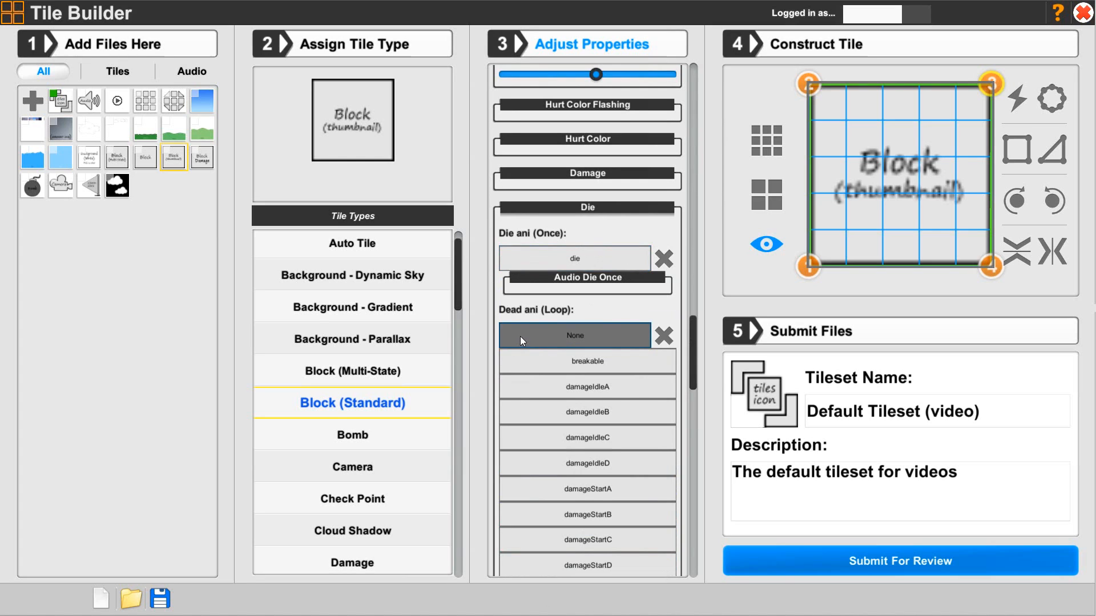
scroll(553, 360, "down", 4)
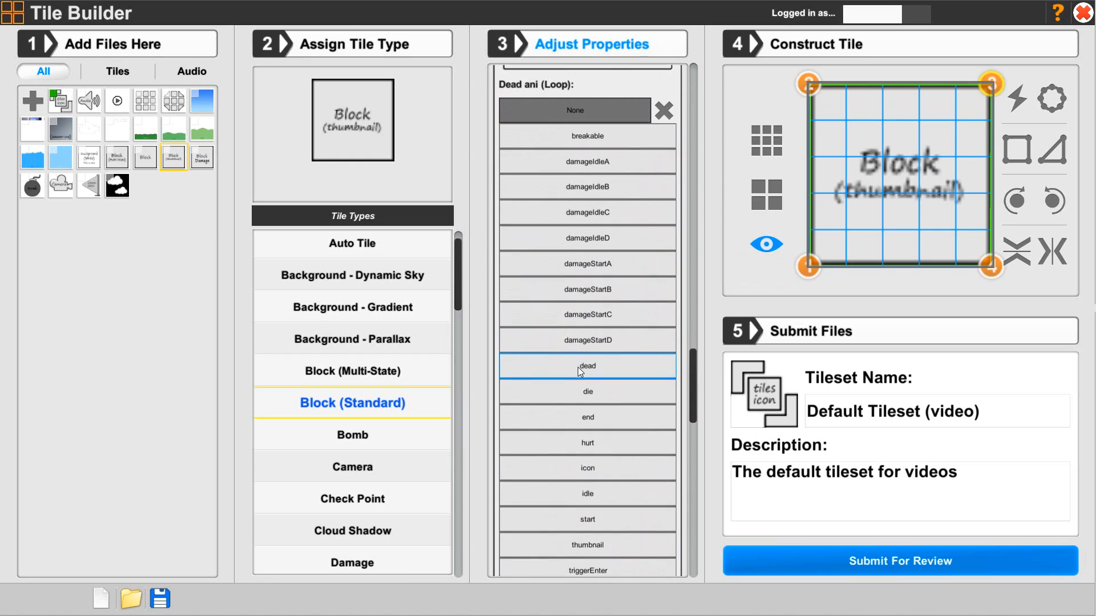
left_click(578, 368)
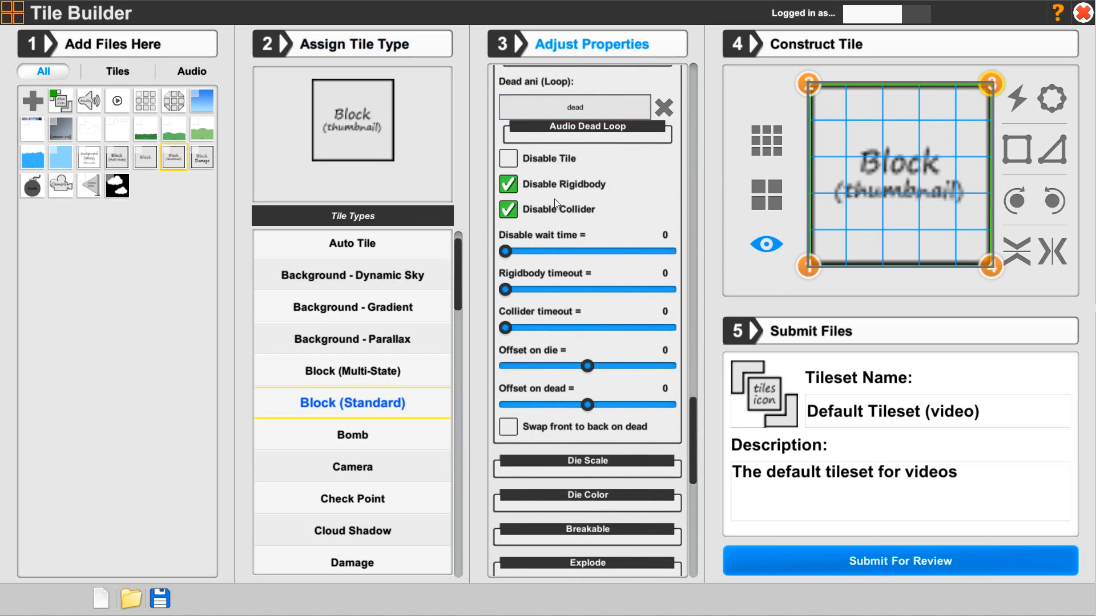
scroll(554, 142, "up", 3)
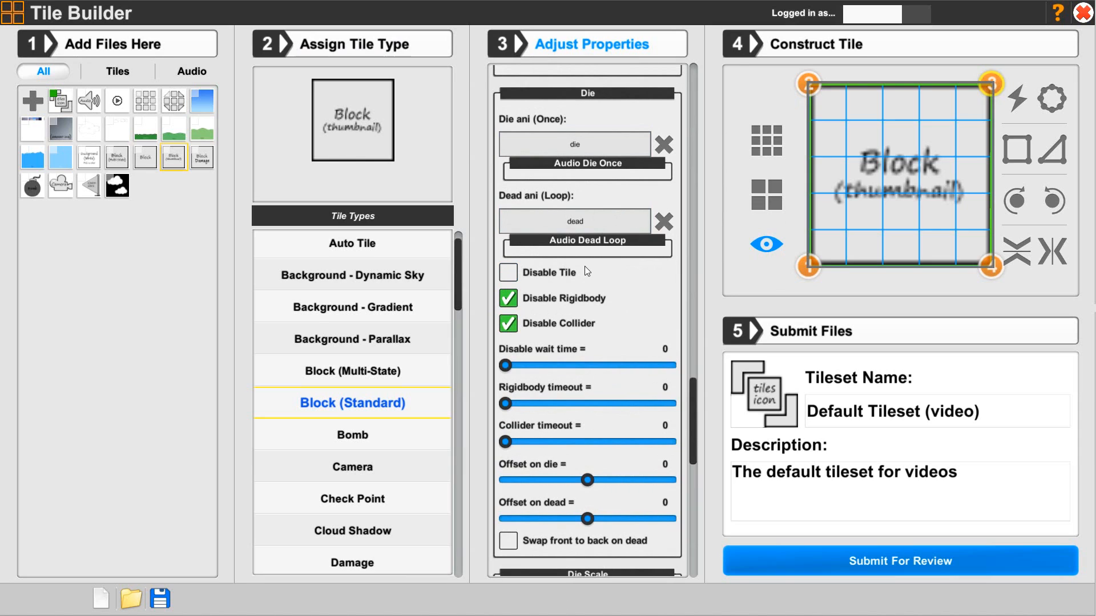
left_click(584, 96)
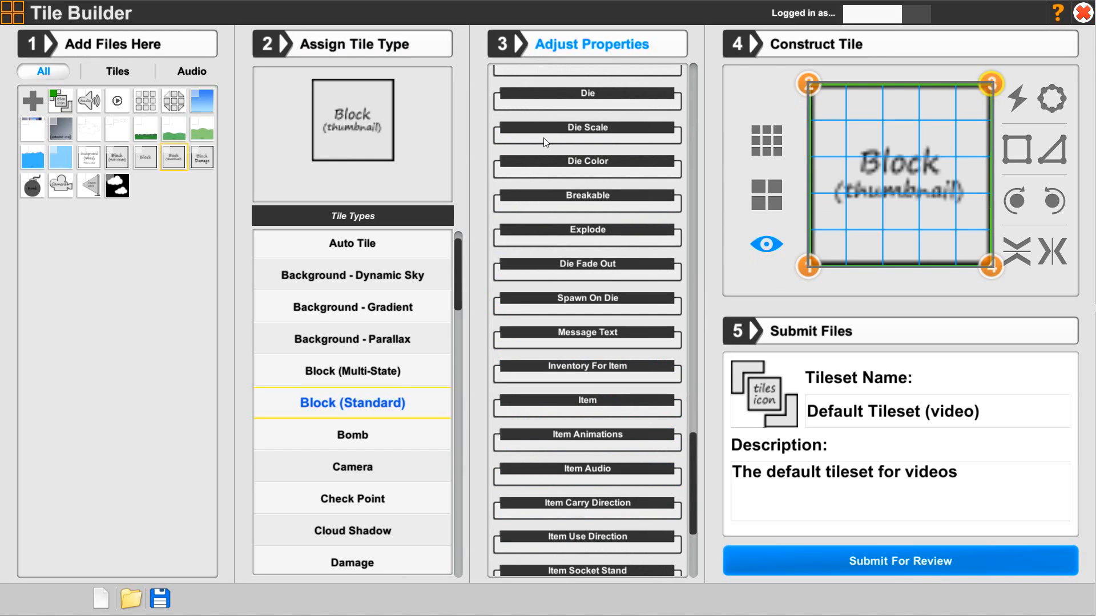
Step: Assign the "breakable" frame set as the fragment image in the tile's Breakable settings
left_click(536, 197)
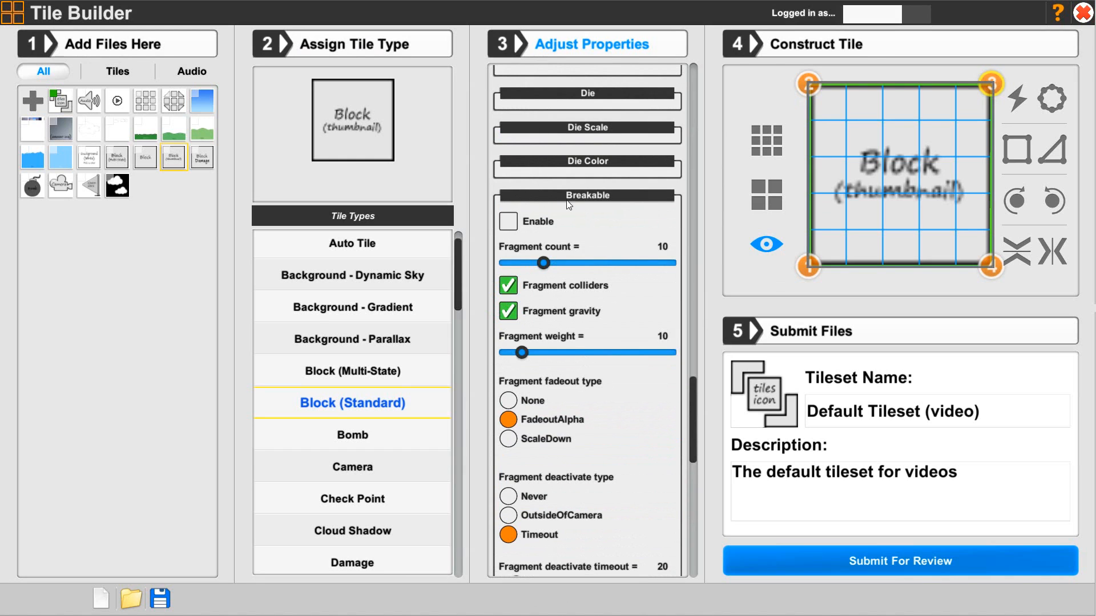
scroll(565, 188, "down", 5)
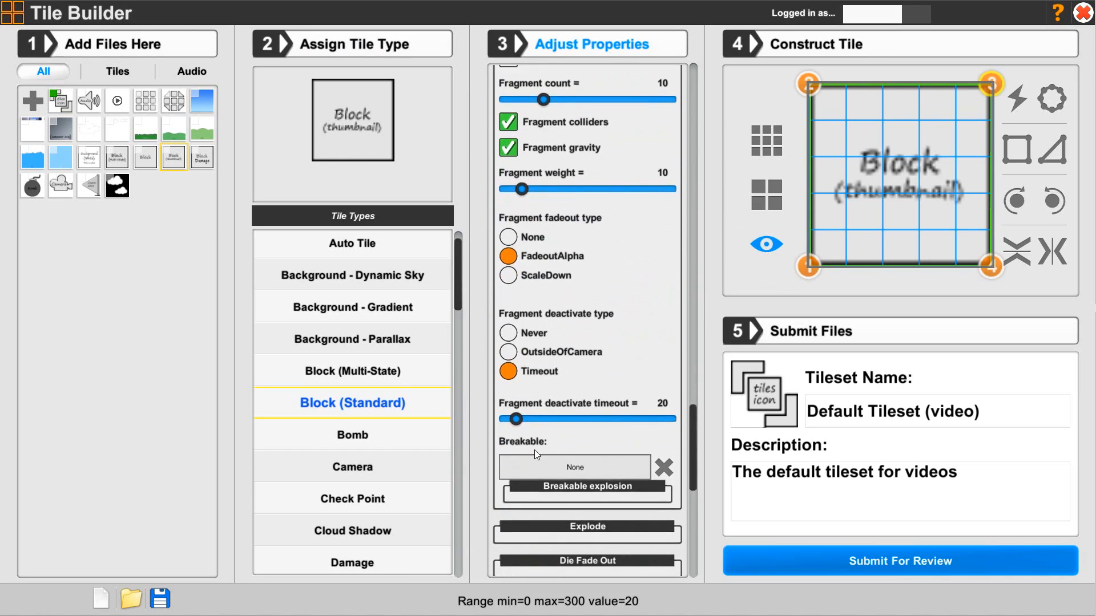
left_click(542, 457)
scroll(554, 460, "down", 2)
scroll(546, 453, "down", 2)
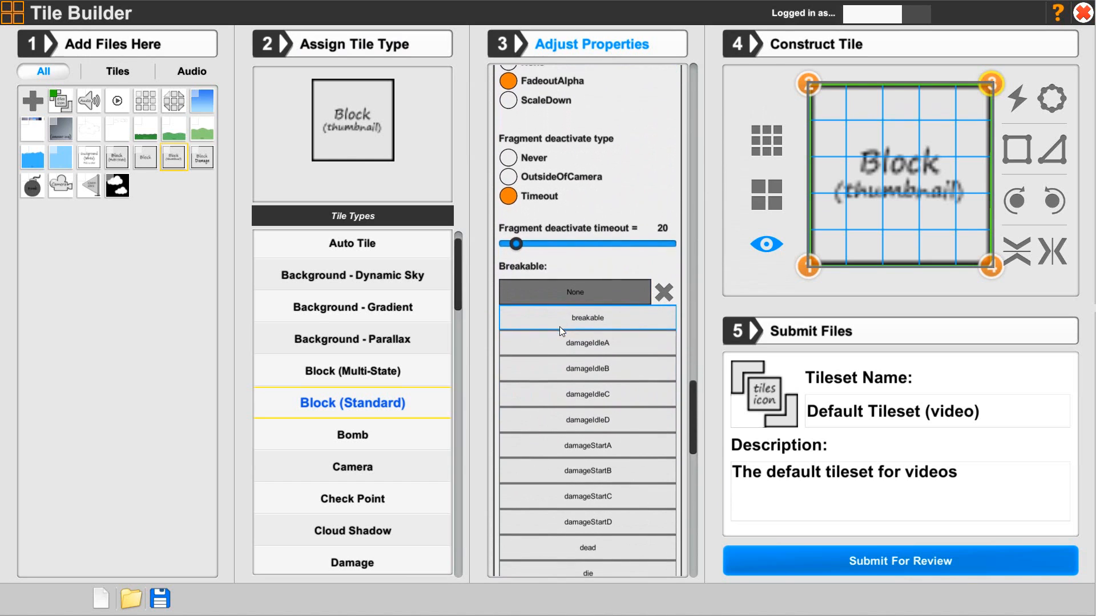
left_click(598, 314)
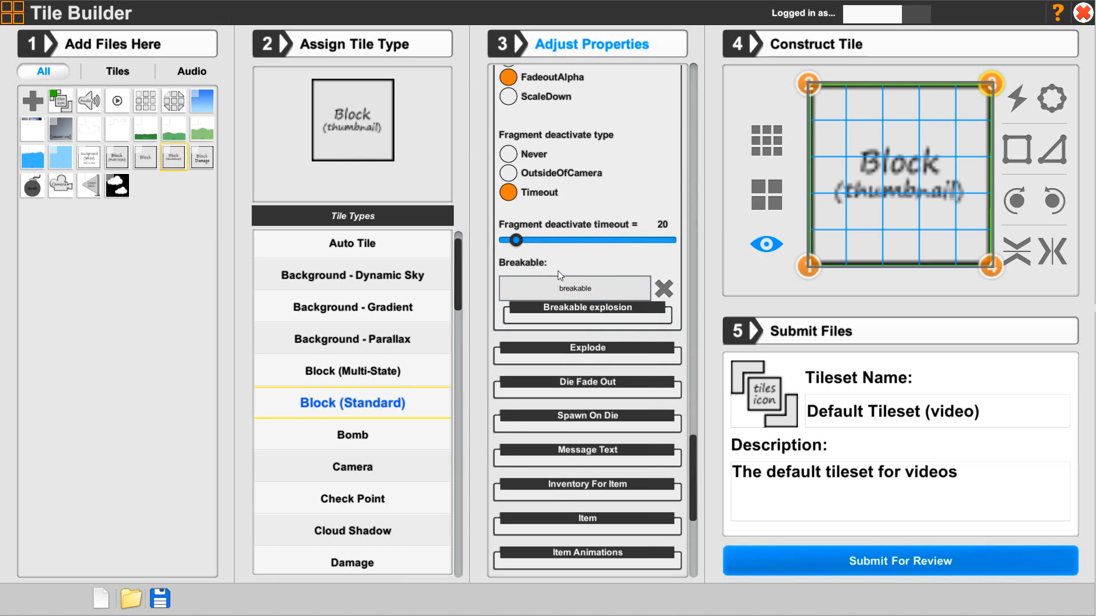
scroll(560, 270, "up", 3)
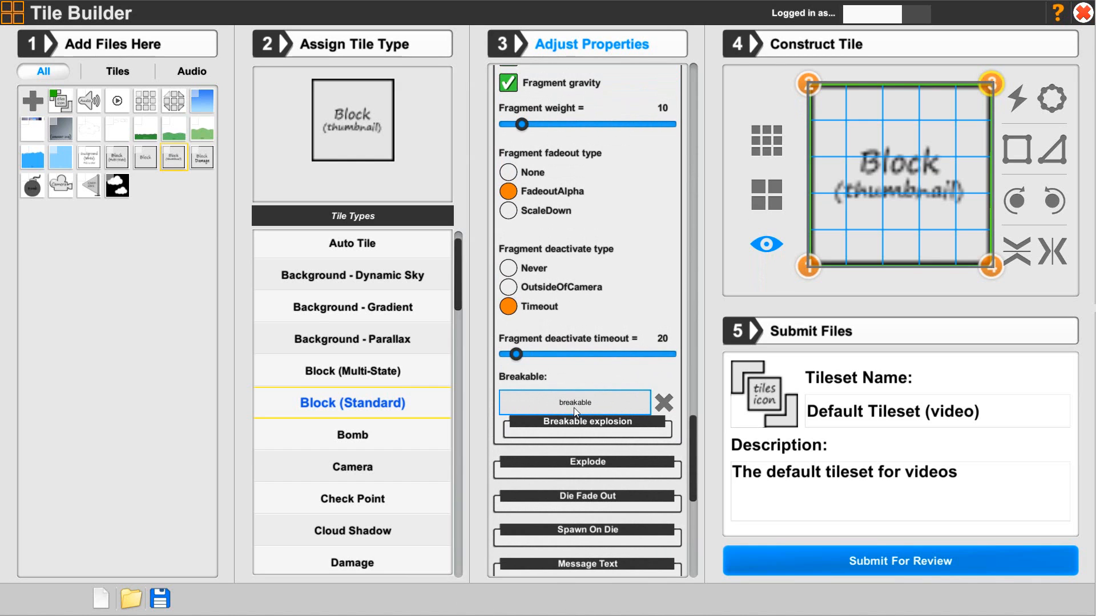
scroll(571, 369, "up", 8)
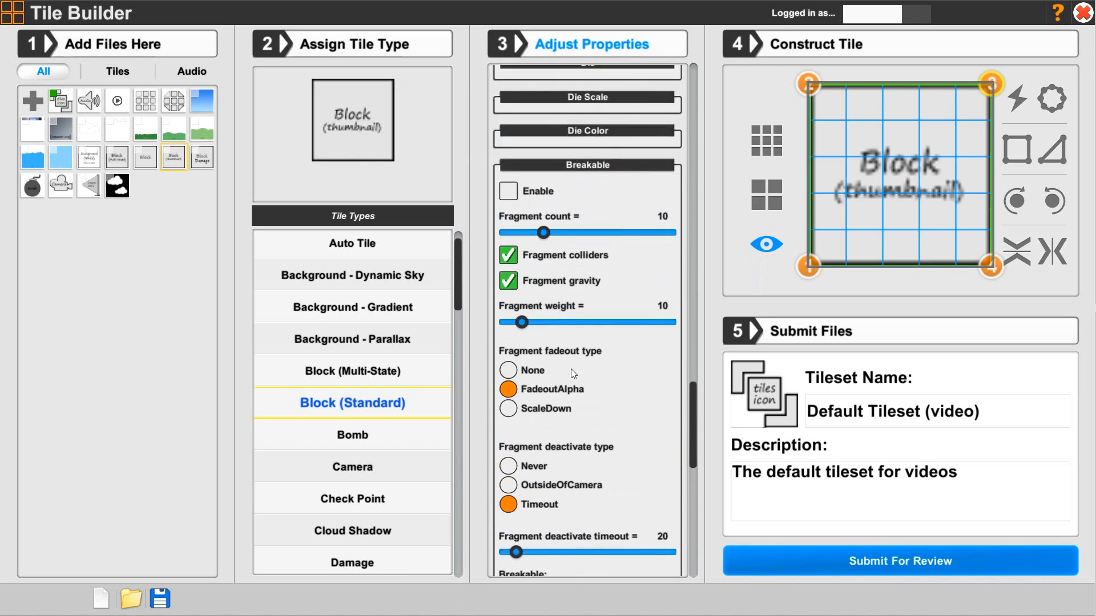
left_click(587, 260)
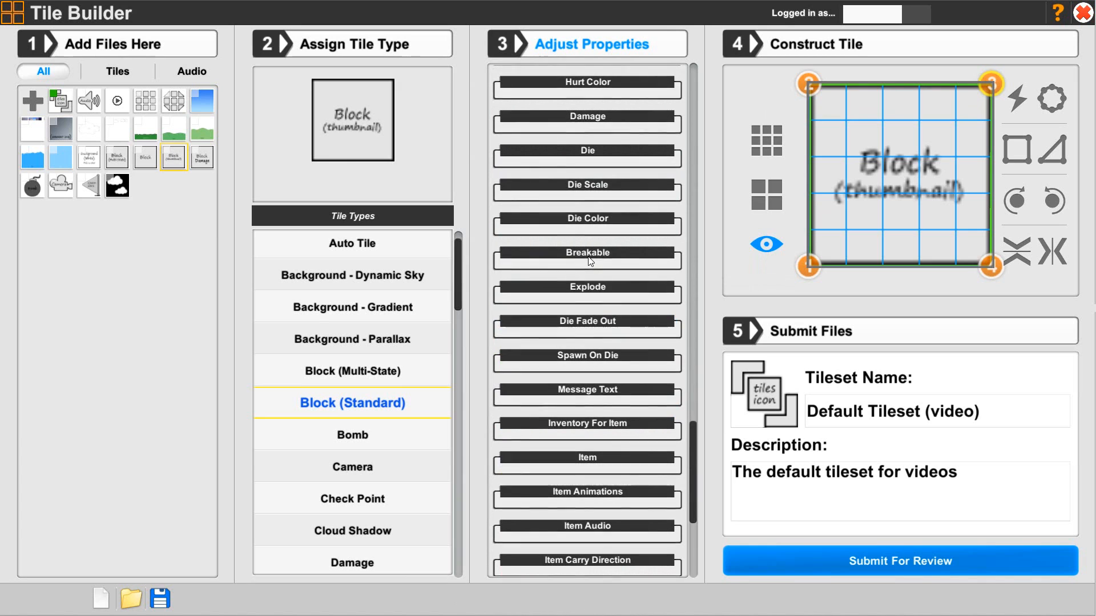
scroll(560, 334, "down", 1)
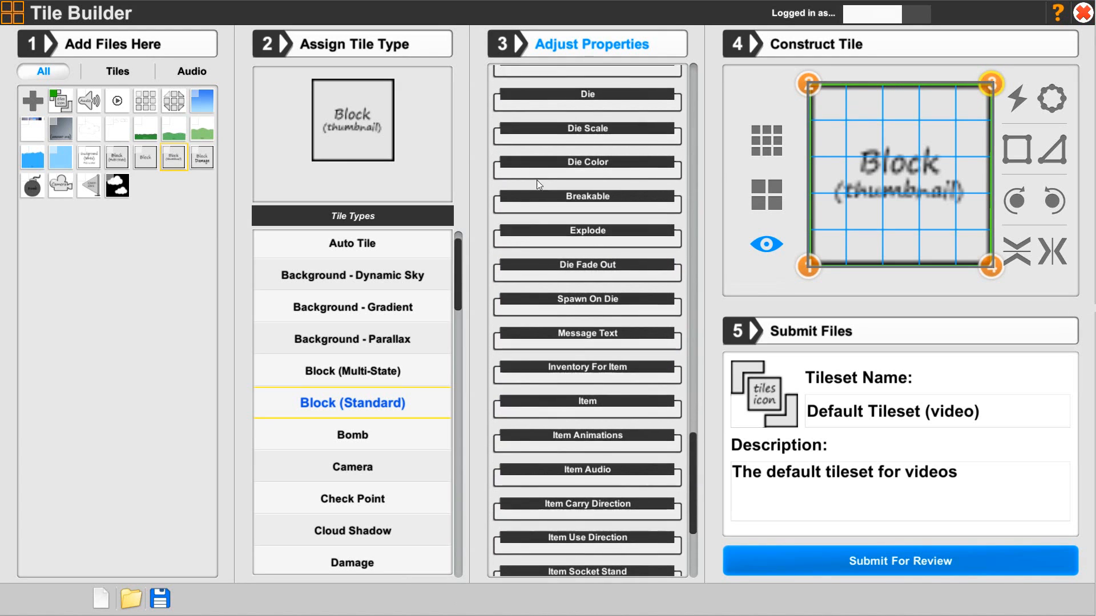
scroll(548, 242, "down", 3)
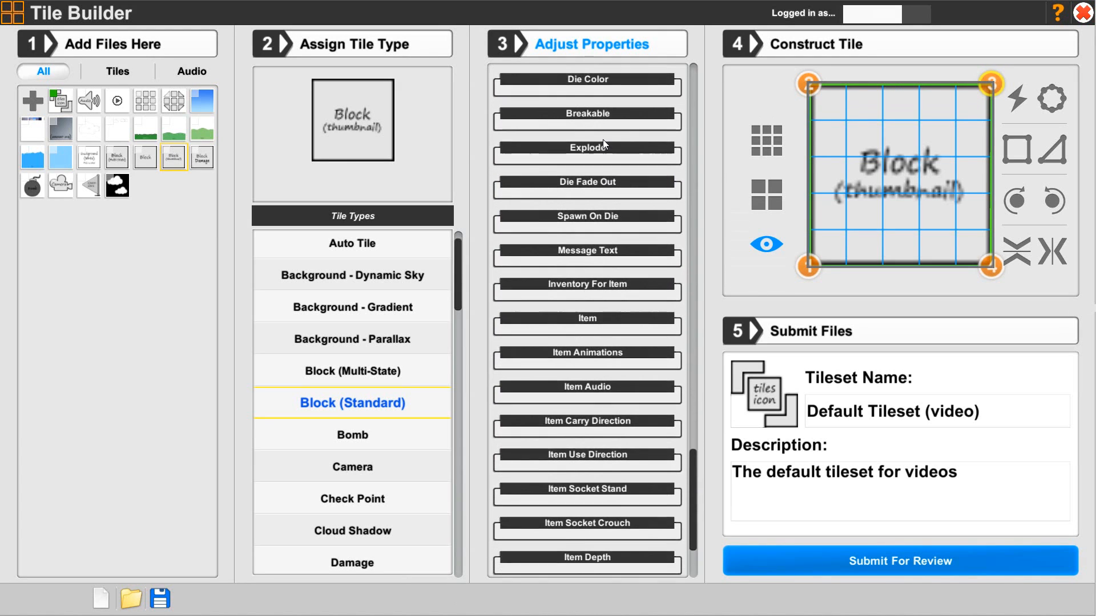
scroll(564, 263, "down", 3)
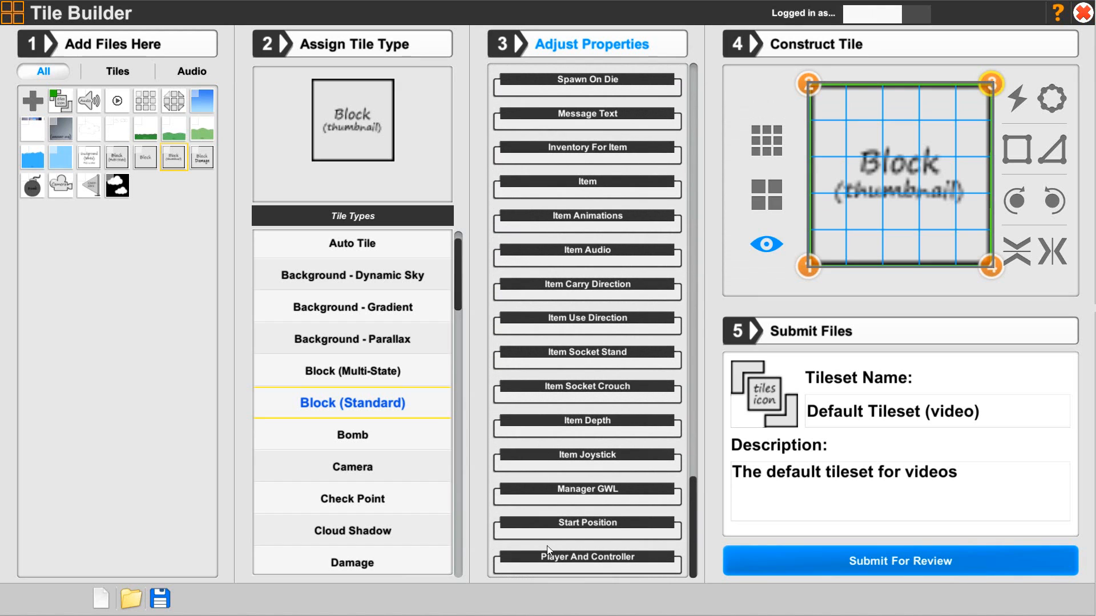
left_click_drag(691, 504, 679, 75)
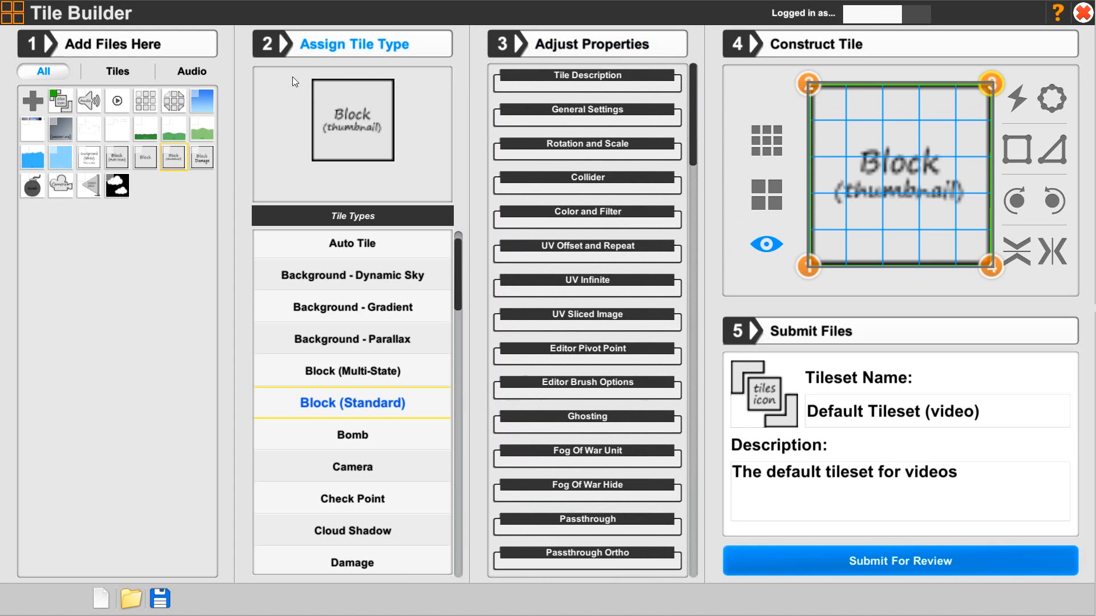